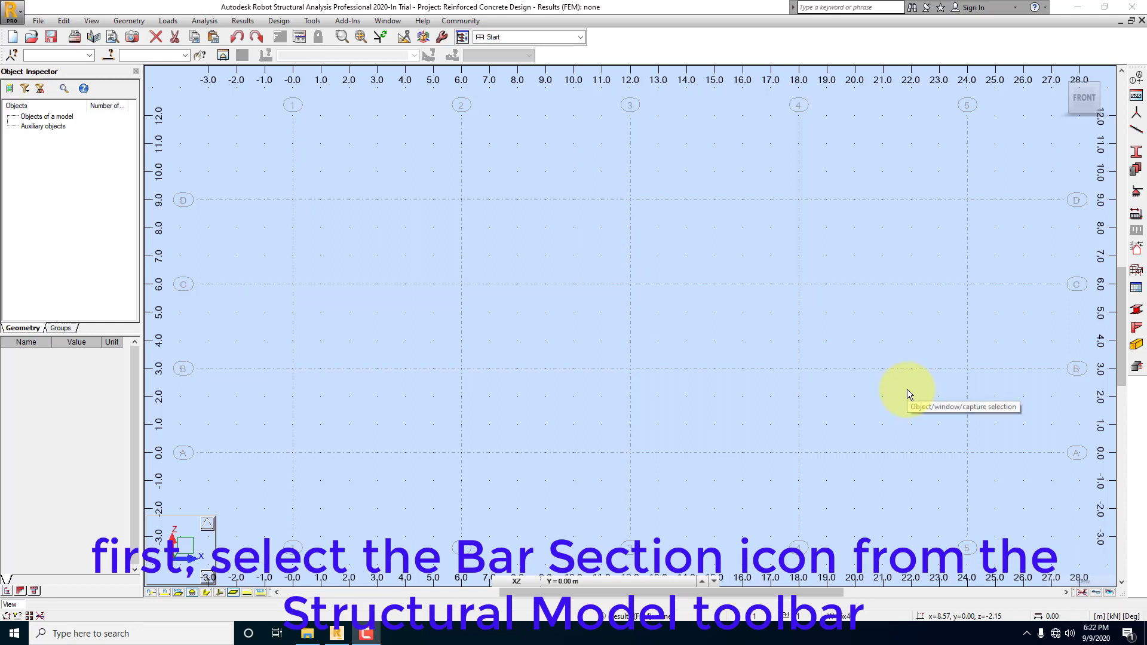
- Open the sections list and start defining a new section
left_click(1137, 155)
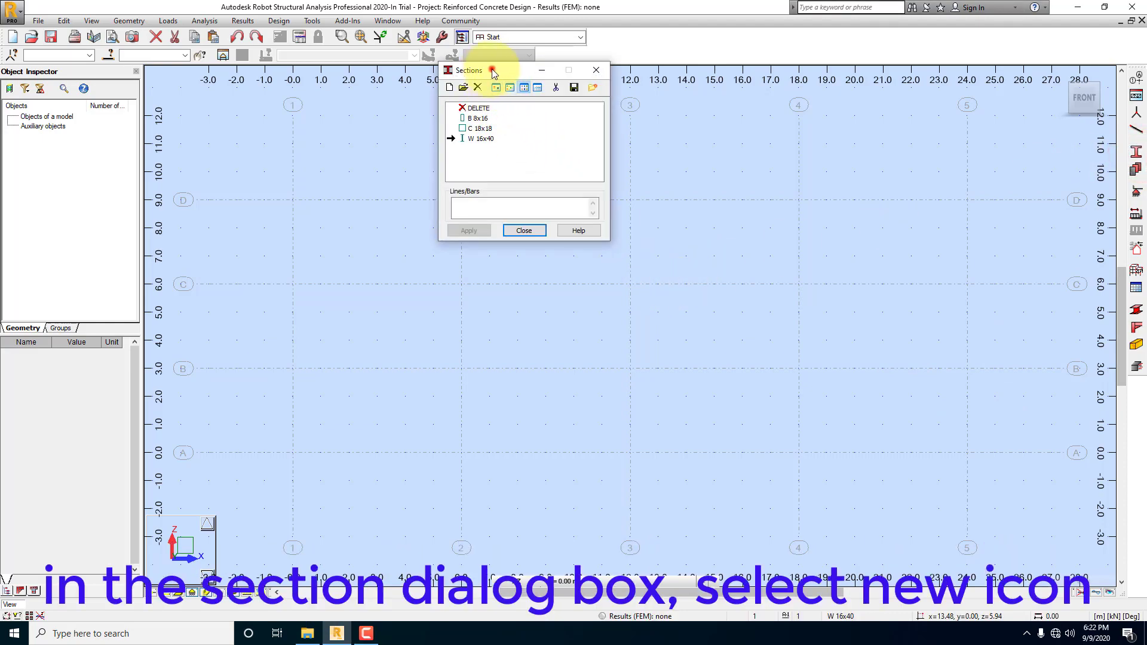
left_click_drag(472, 70, 635, 267)
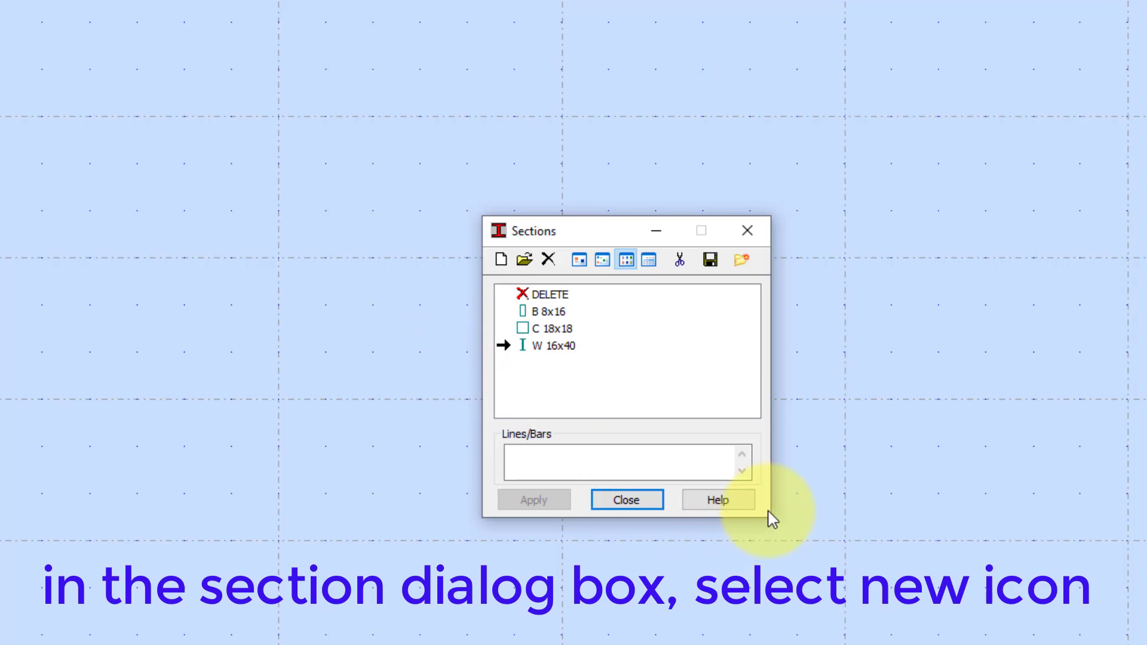
left_click(500, 259)
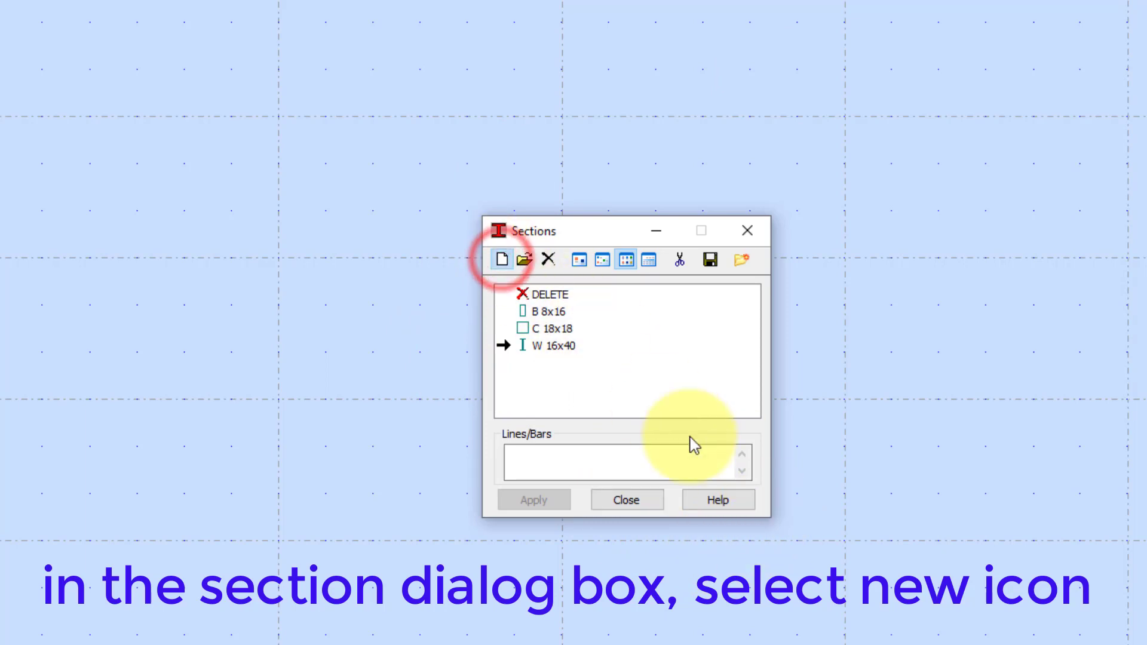
left_click_drag(717, 345, 950, 199)
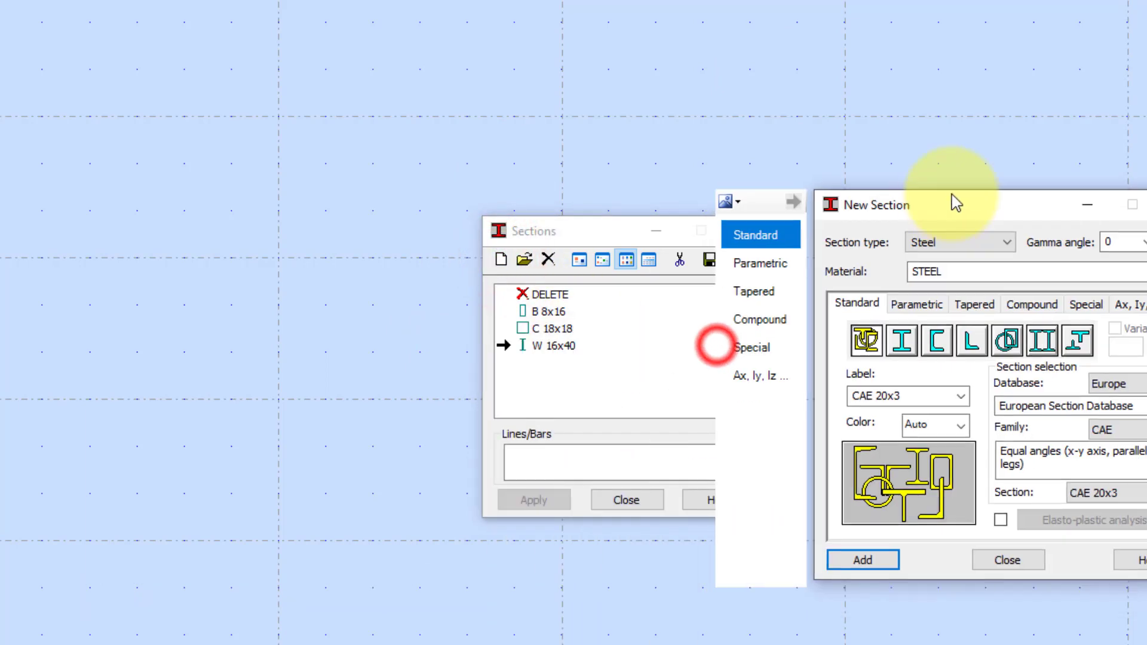
left_click_drag(610, 233, 285, 160)
left_click(804, 189)
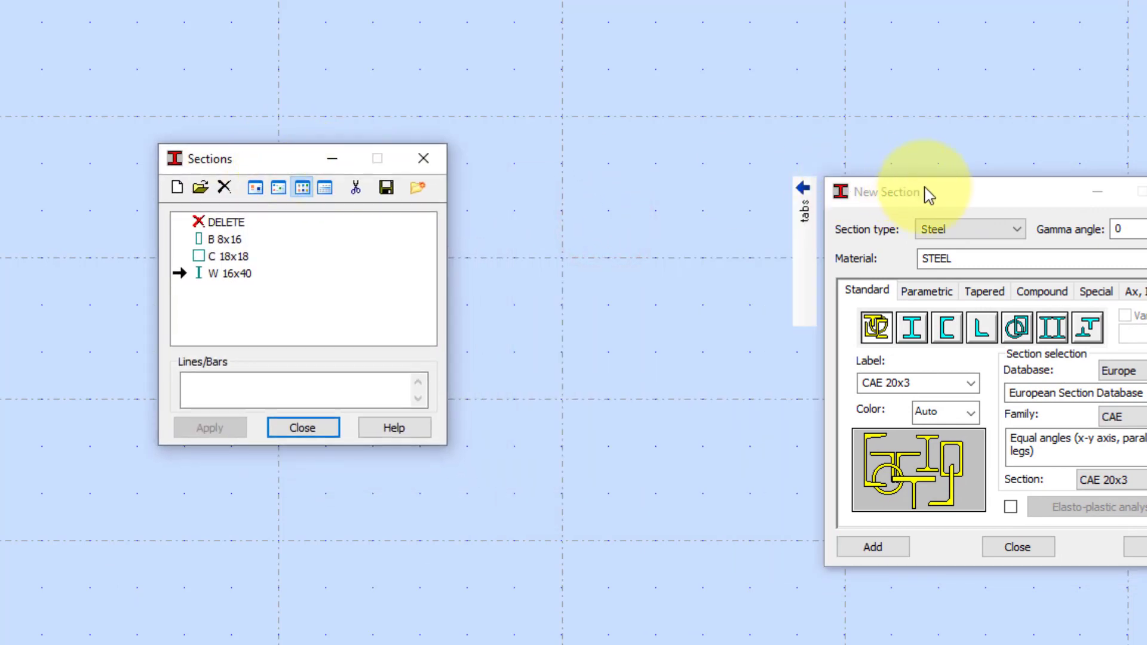
left_click_drag(929, 192, 668, 136)
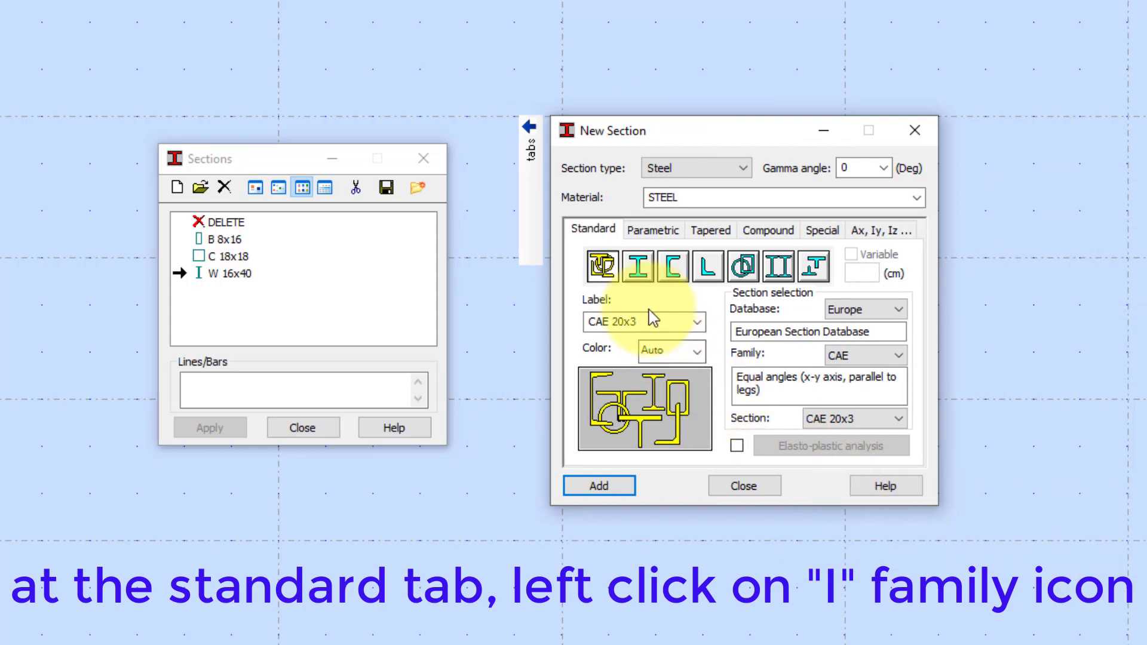
- Choose the I-profile HEB family with section HEB 240 and add it to the list
left_click(639, 278)
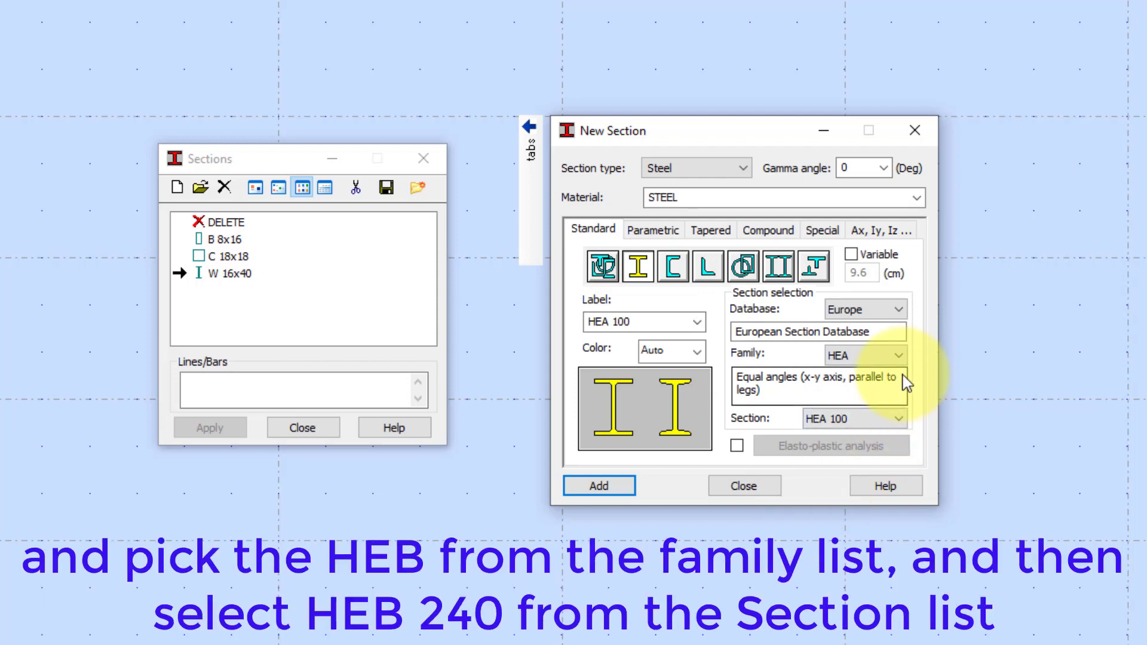
left_click(877, 354)
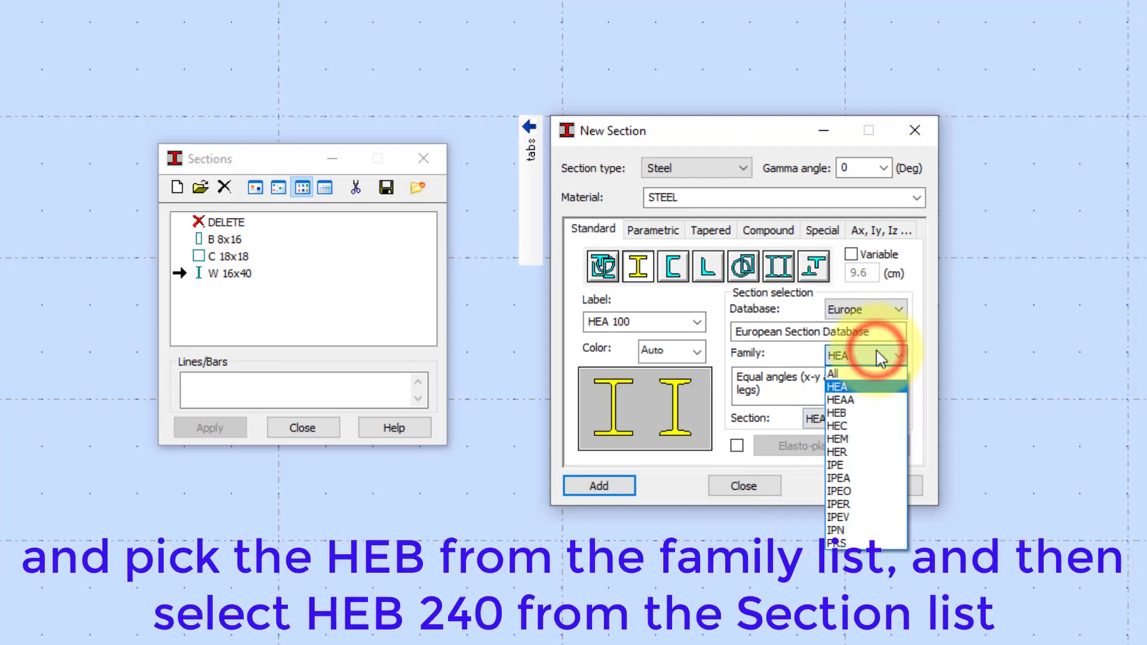
left_click(847, 413)
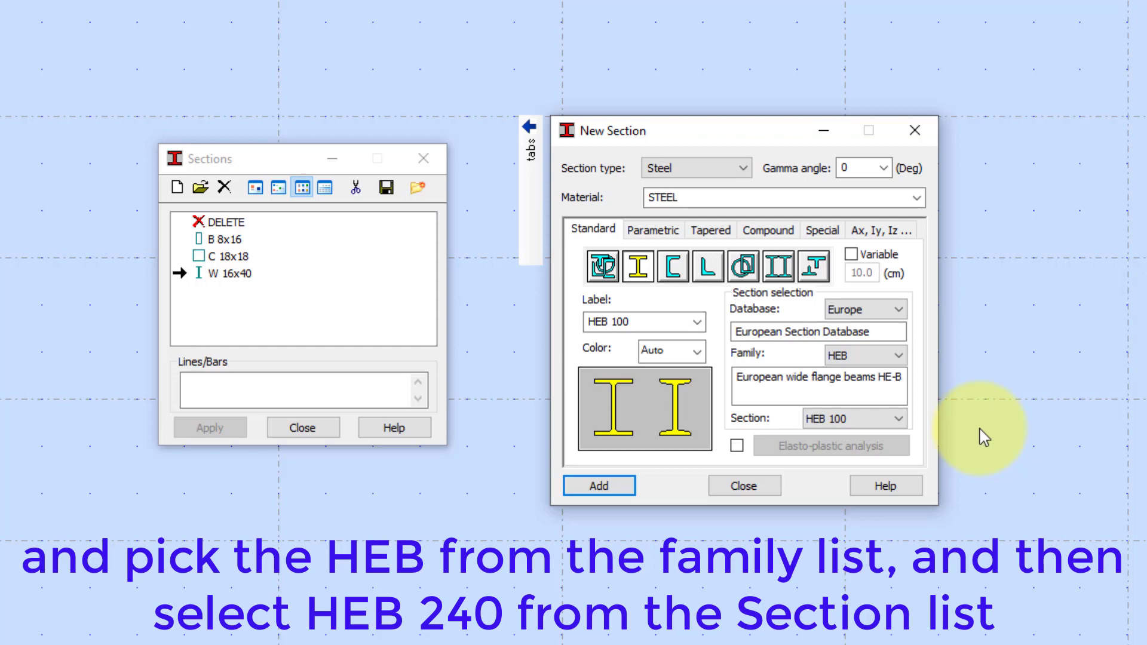
left_click(858, 421)
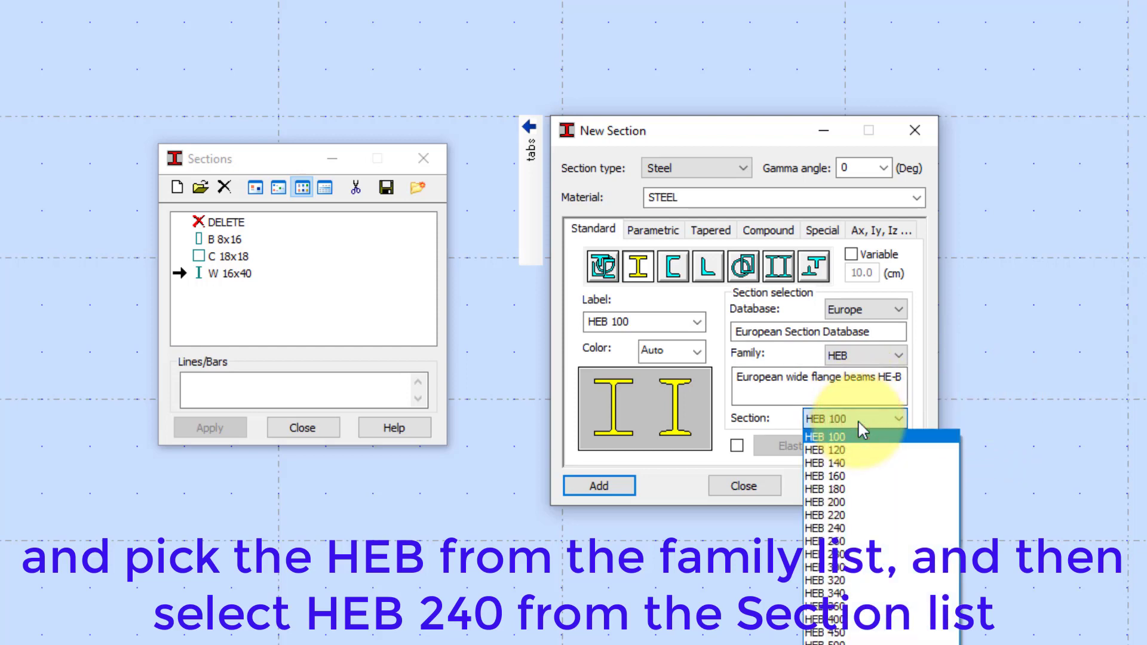
left_click(842, 530)
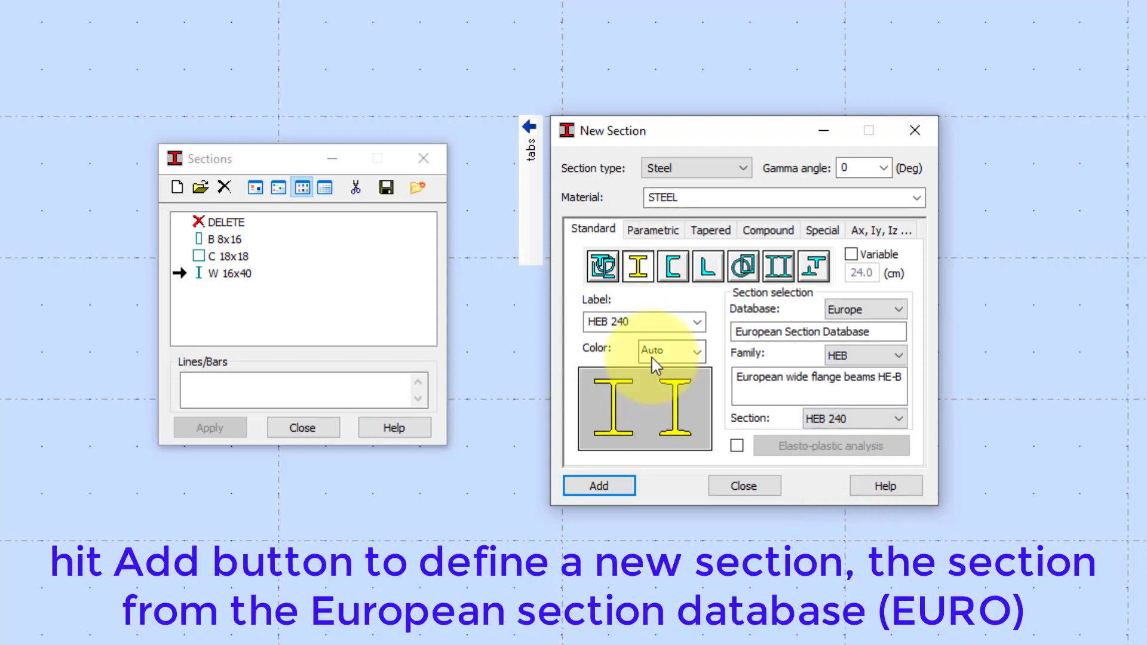
left_click(611, 486)
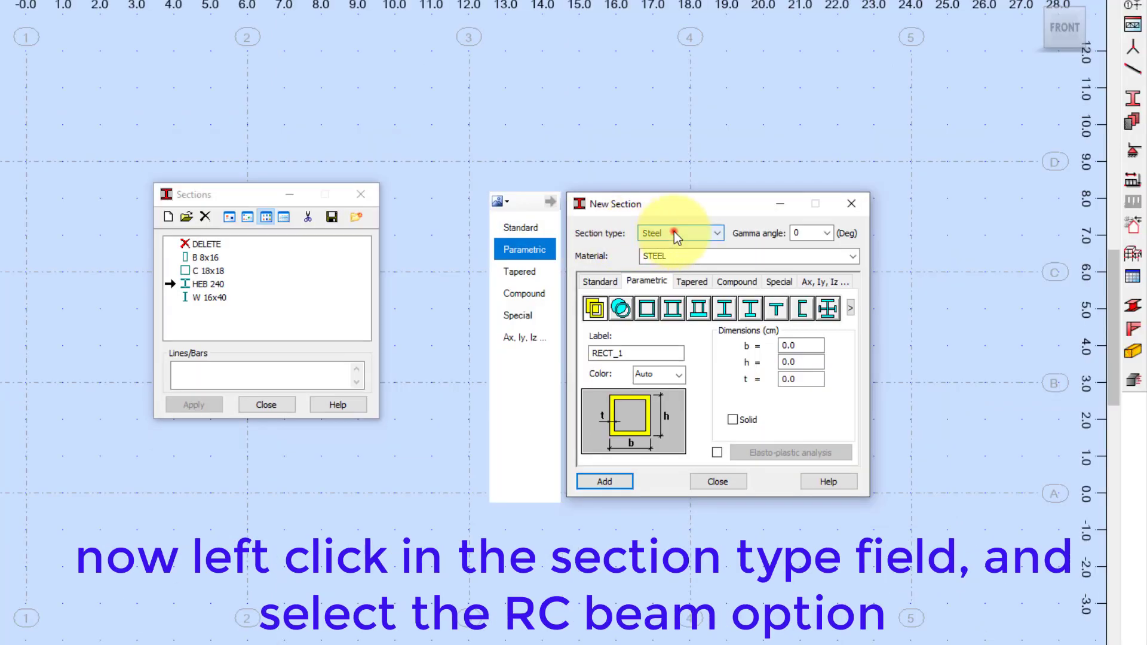
- Change the new section's type to RC beam, keeping C12/15 concrete
left_click(675, 233)
left_click(525, 227)
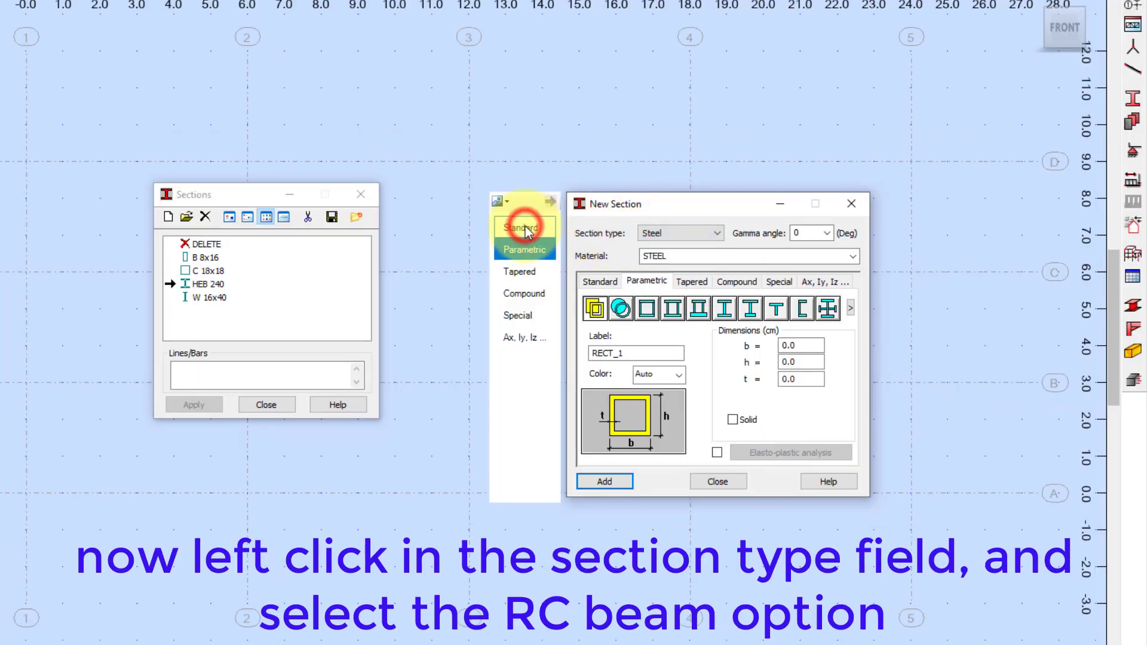
left_click(674, 236)
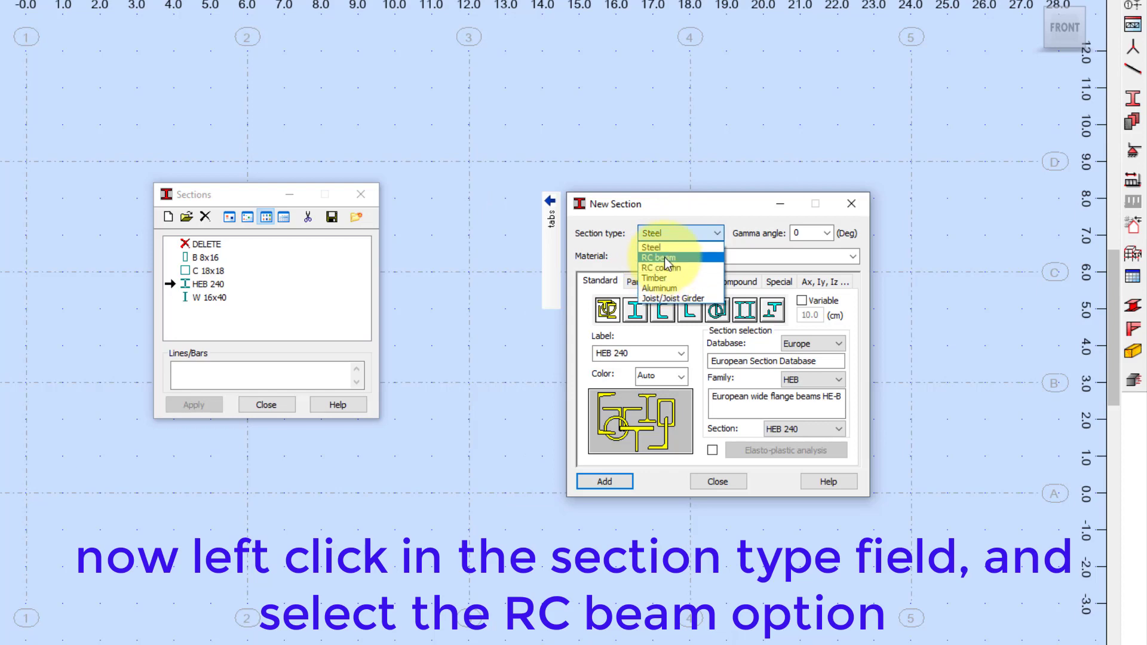
left_click(652, 247)
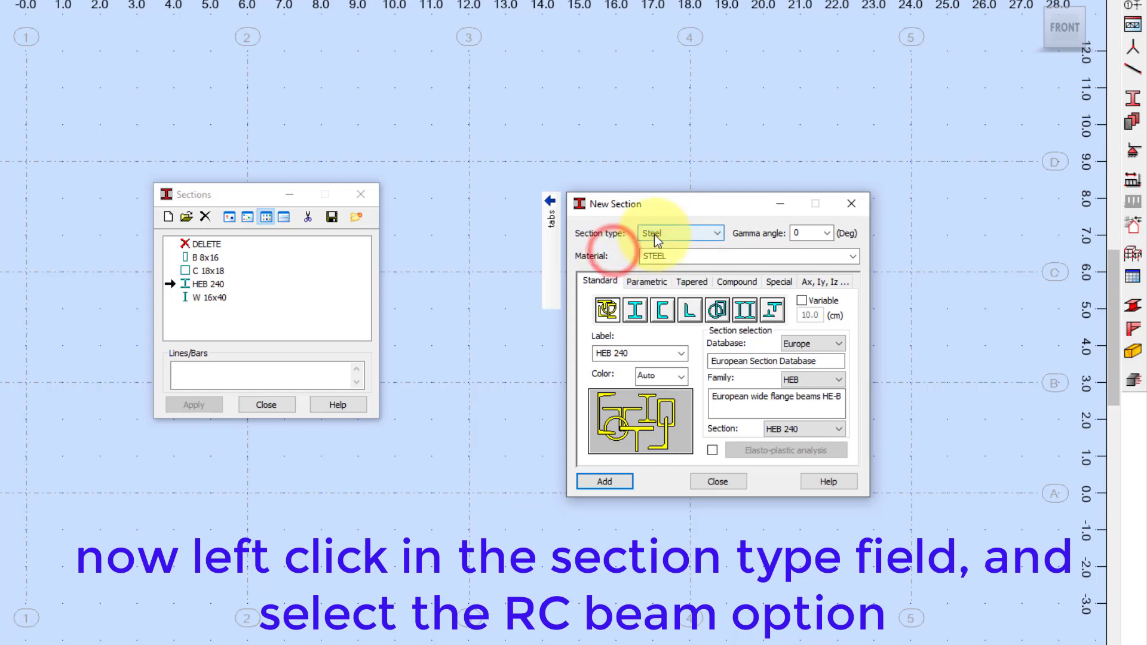
left_click(654, 236)
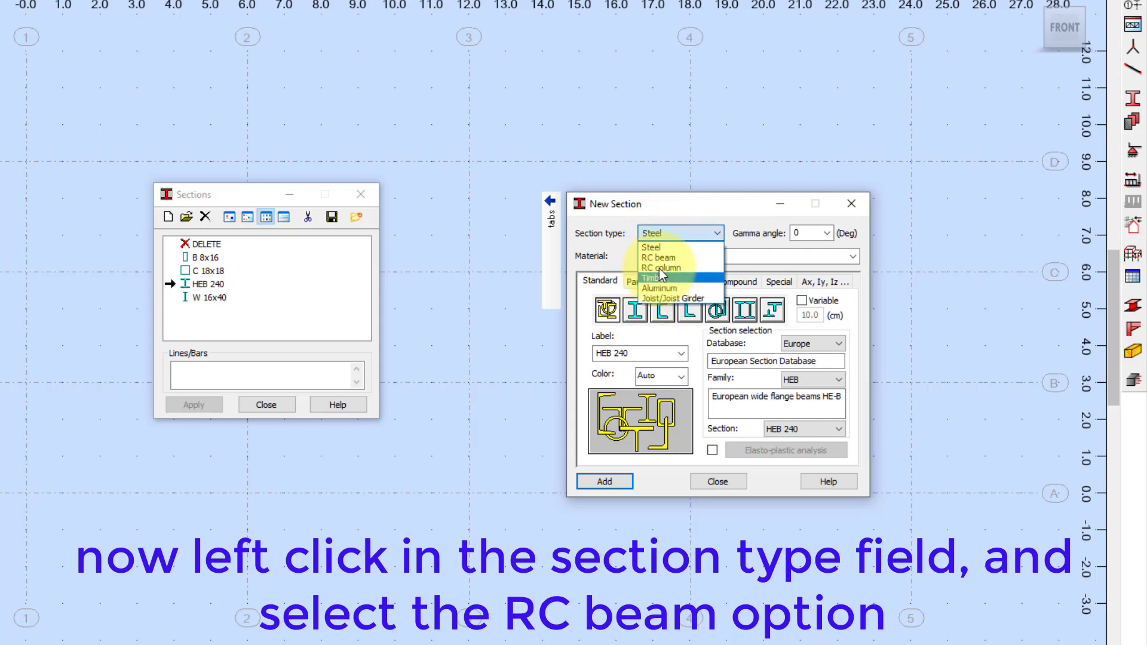
left_click(659, 259)
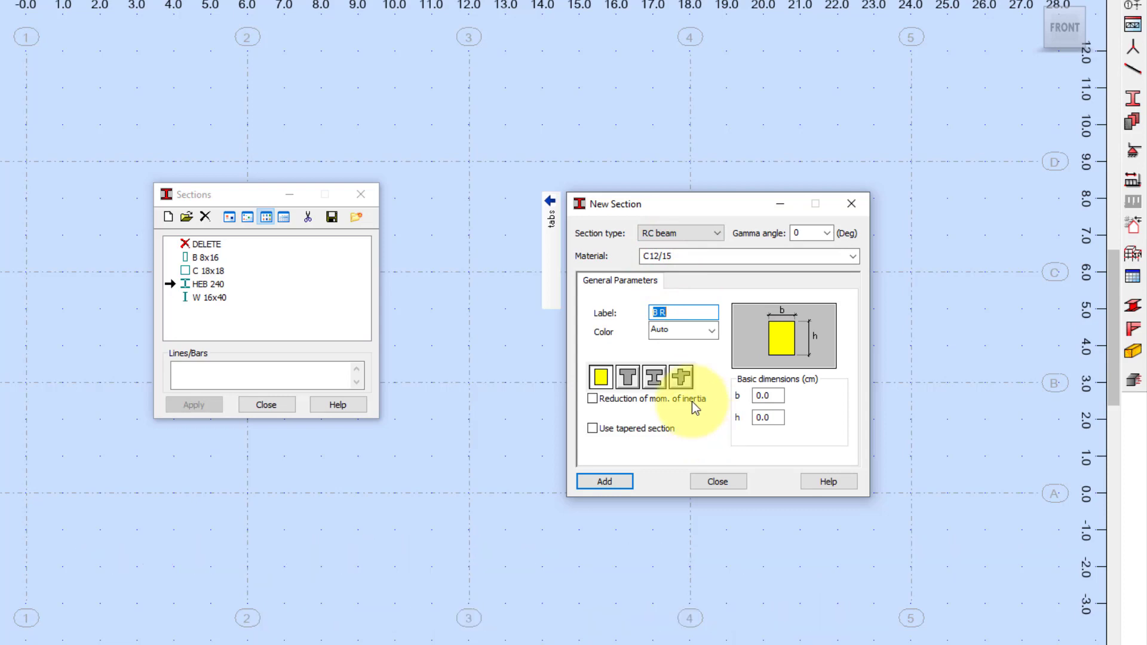
- Label the new RC beam section 'B 45x60'
mouse_move(684, 205)
left_mouse_down()
mouse_move(621, 209)
mouse_move(568, 195)
left_mouse_up()
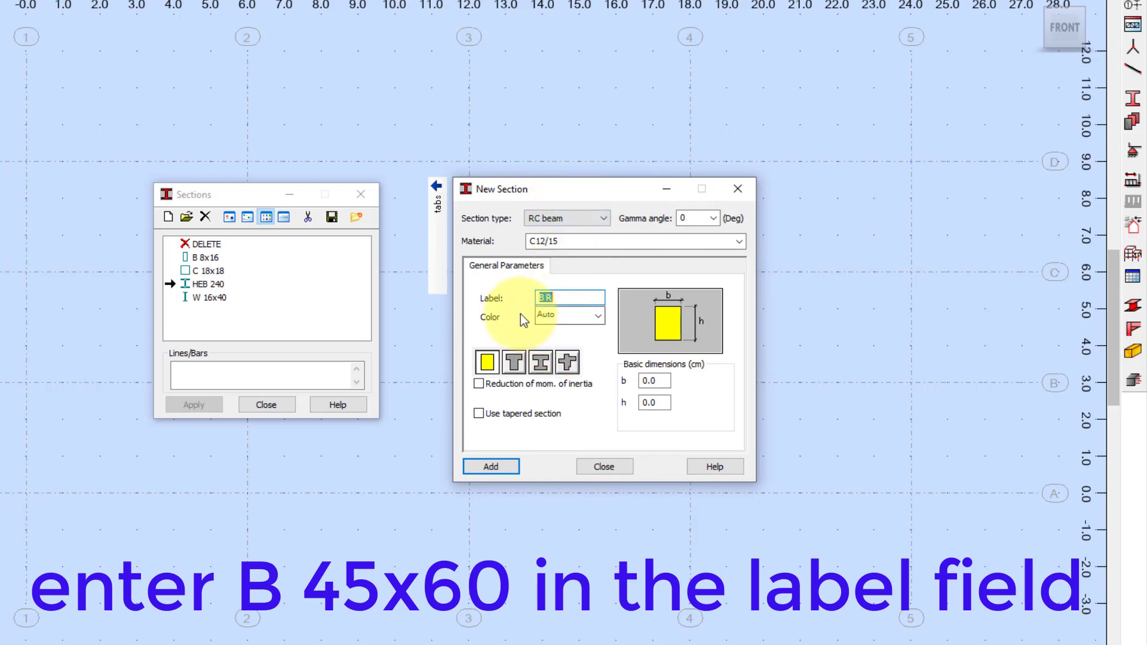
left_click(563, 296)
left_click_drag(579, 295, 487, 295)
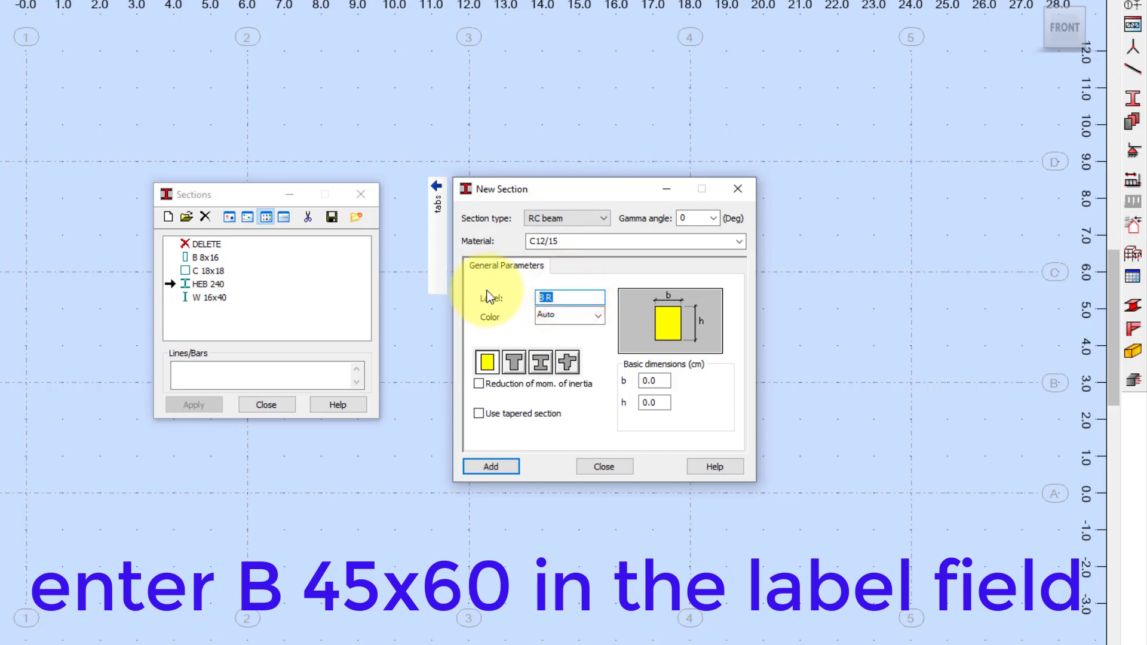
mouse_move(559, 298)
left_mouse_down()
mouse_move(487, 302)
mouse_move(501, 304)
left_mouse_up()
type("B")
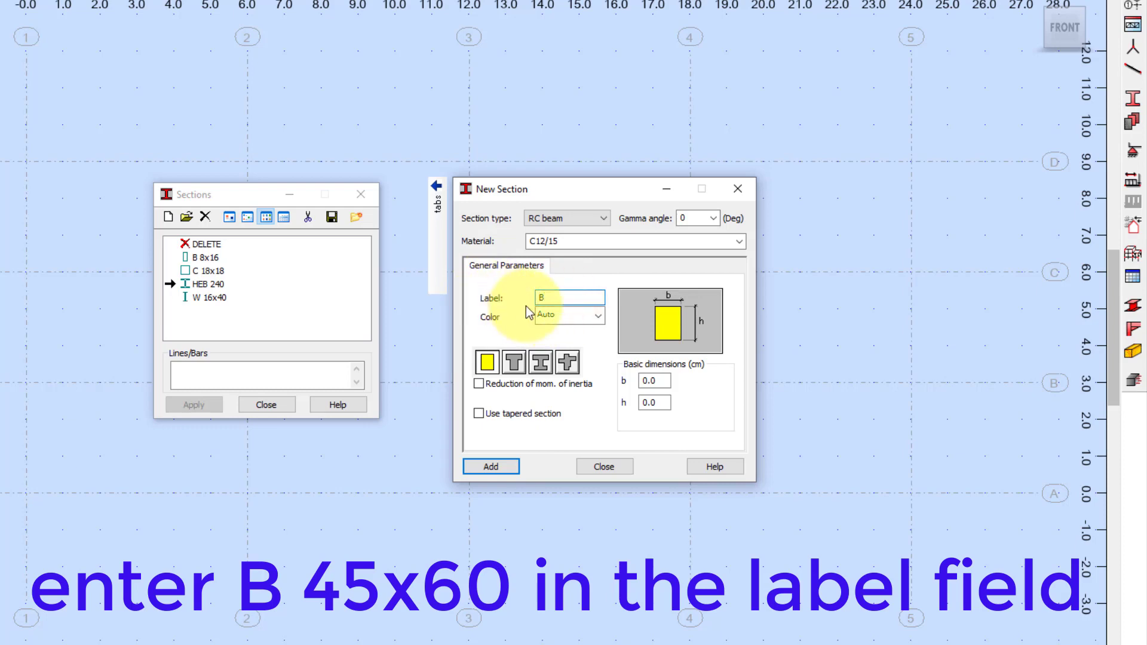
type(" 45x60")
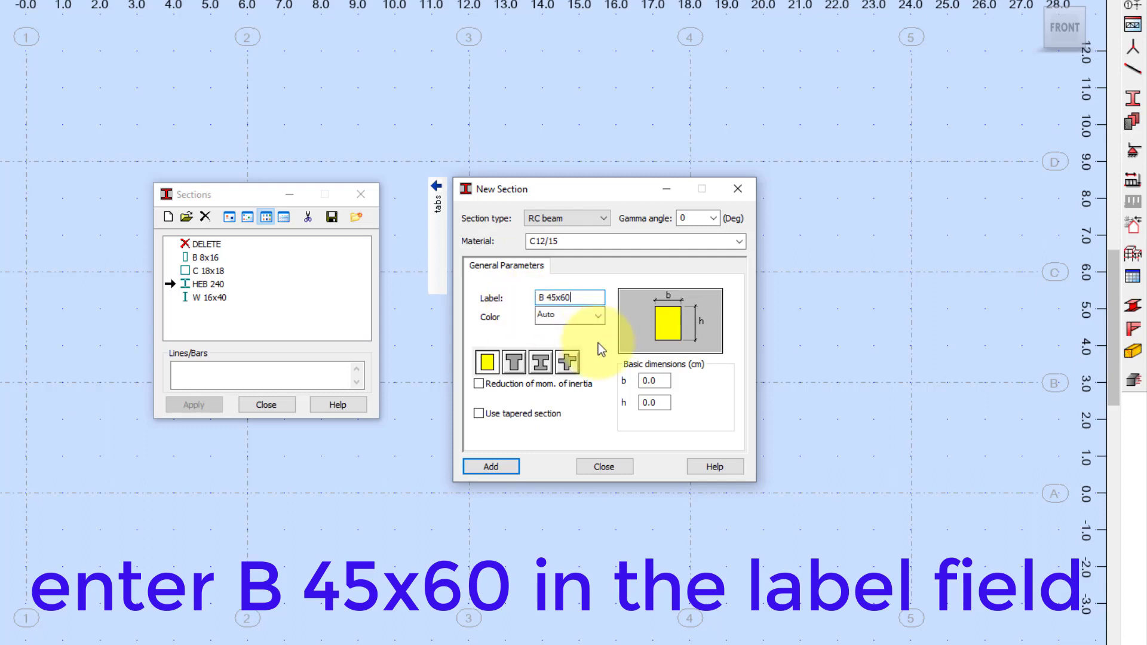
left_click_drag(586, 298, 482, 294)
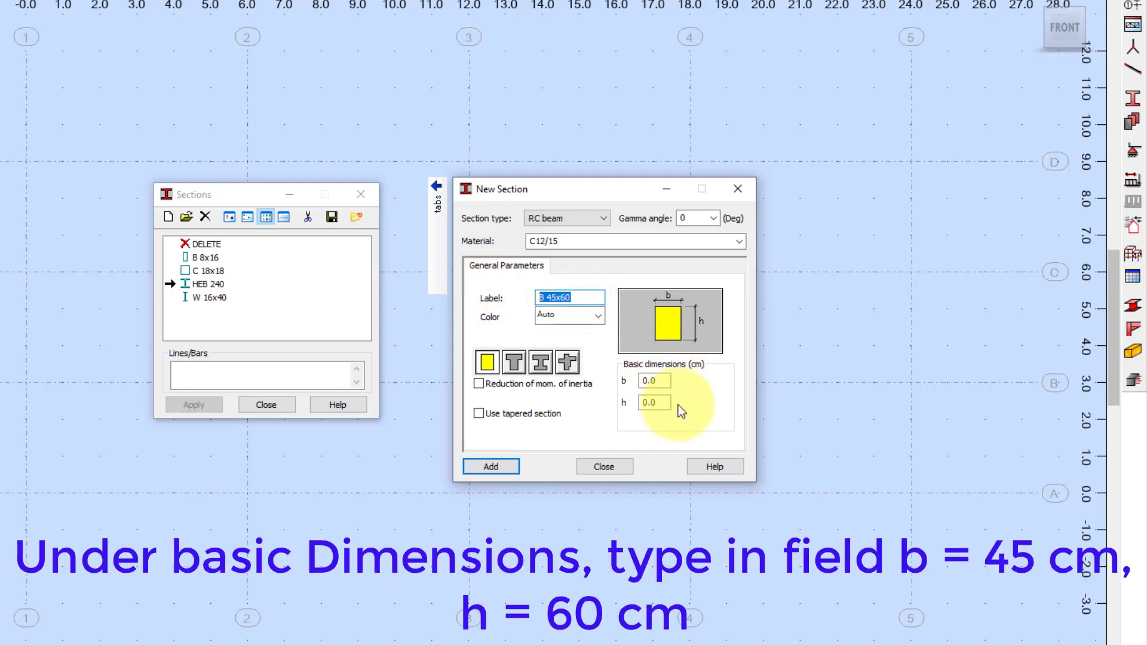
- Set b = 45 and h = 60 cm and add the section to the list
left_click(652, 381)
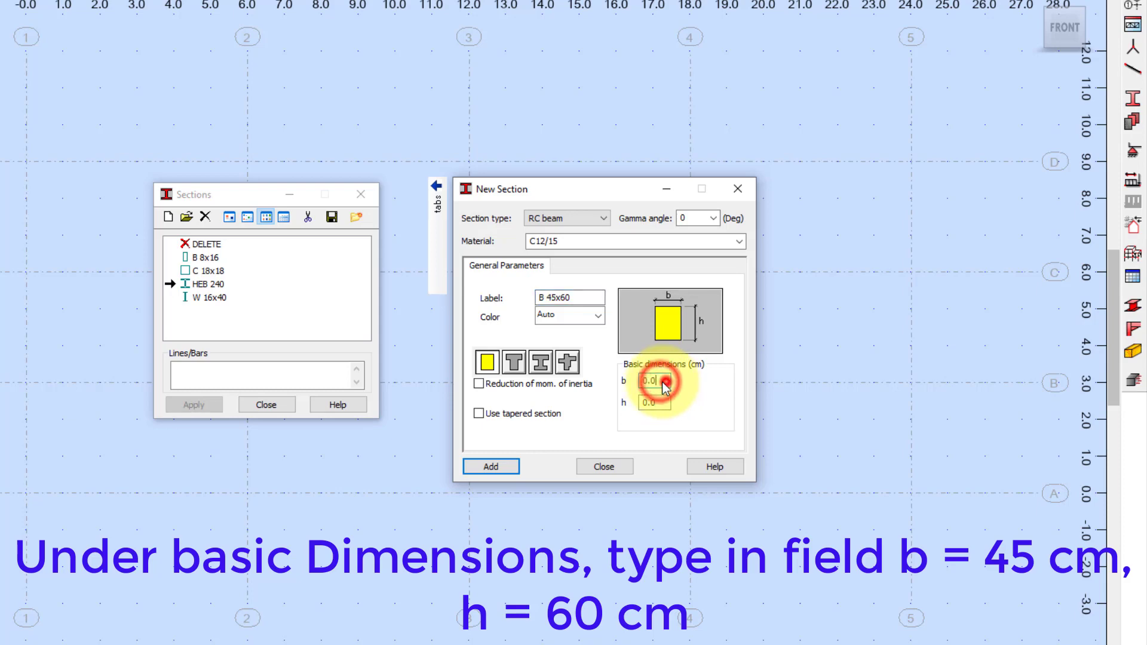
type("45")
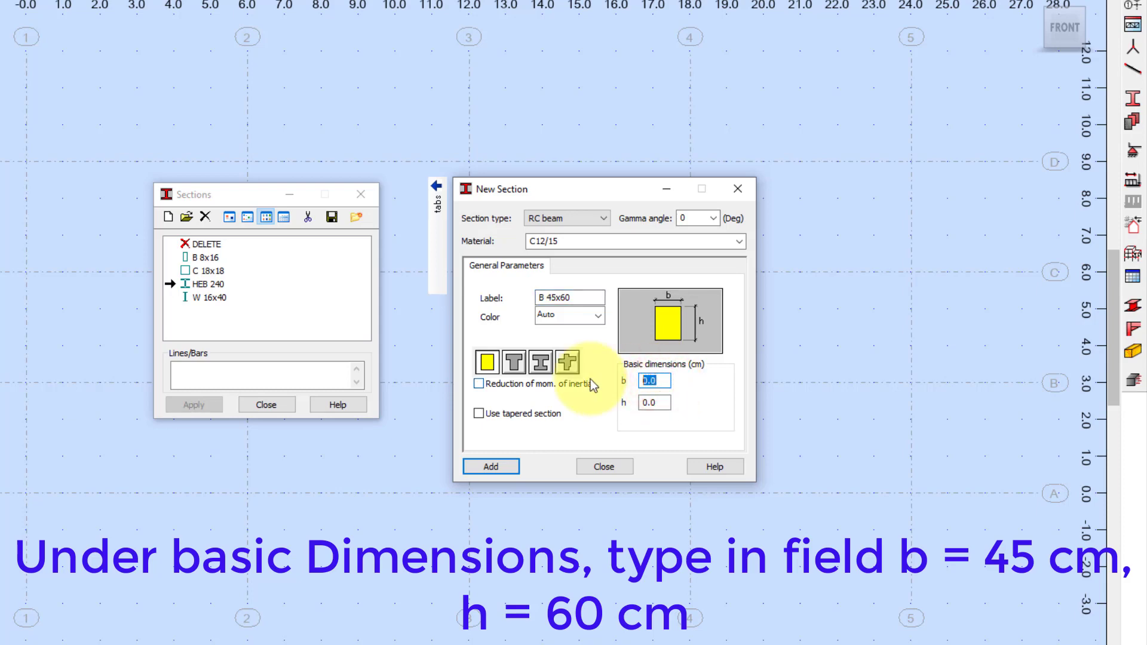
left_click(651, 403)
type("60")
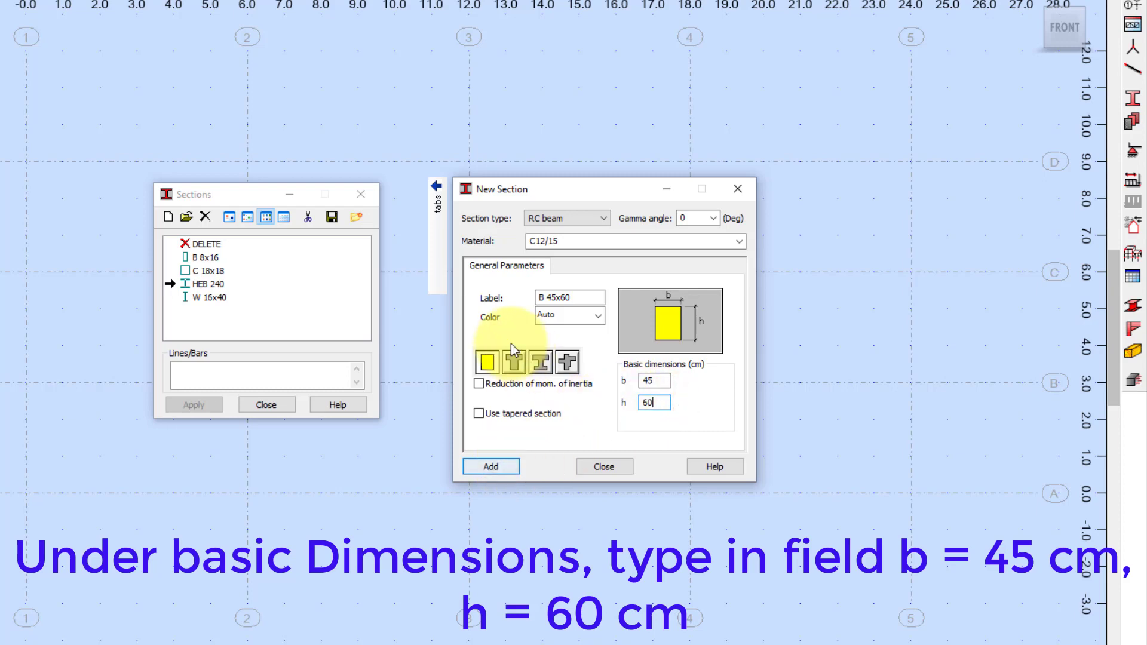
mouse_move(439, 221)
left_click_drag(574, 190, 668, 175)
left_click(595, 451)
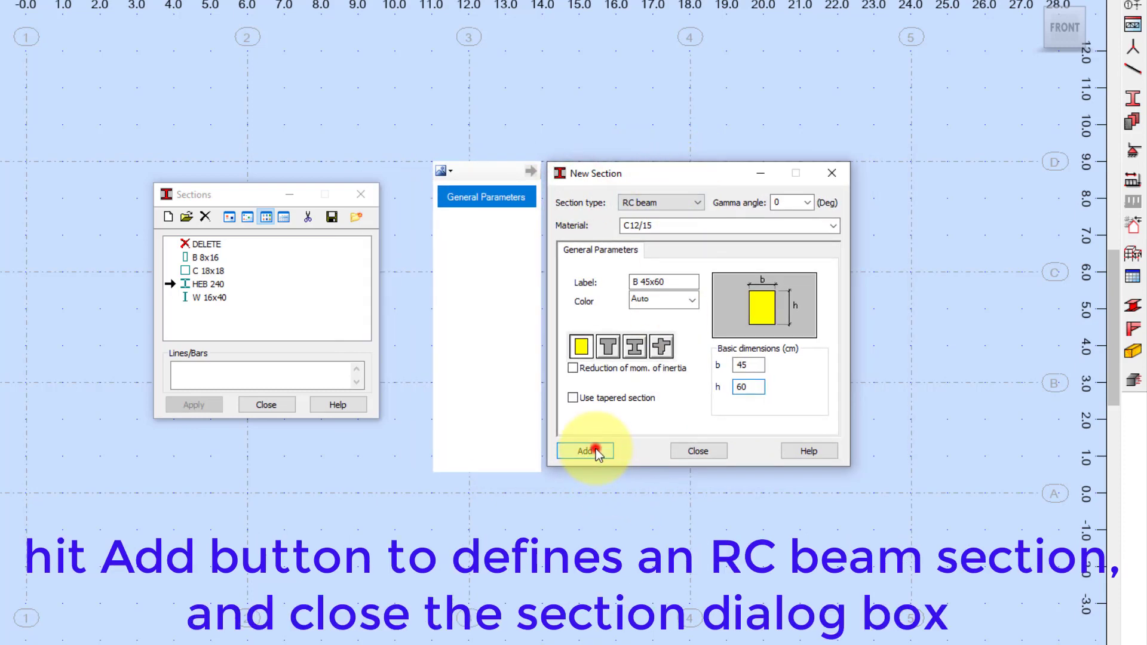
- Close the New Section window and then the Sections list
left_click(697, 451)
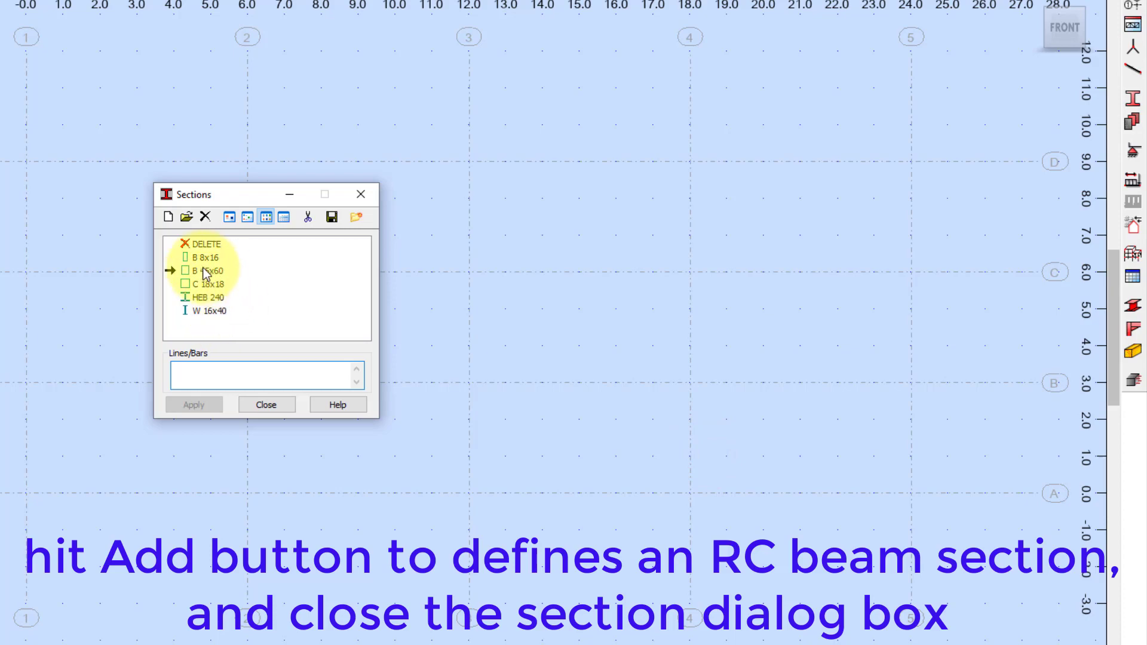
left_click_drag(242, 198, 232, 155)
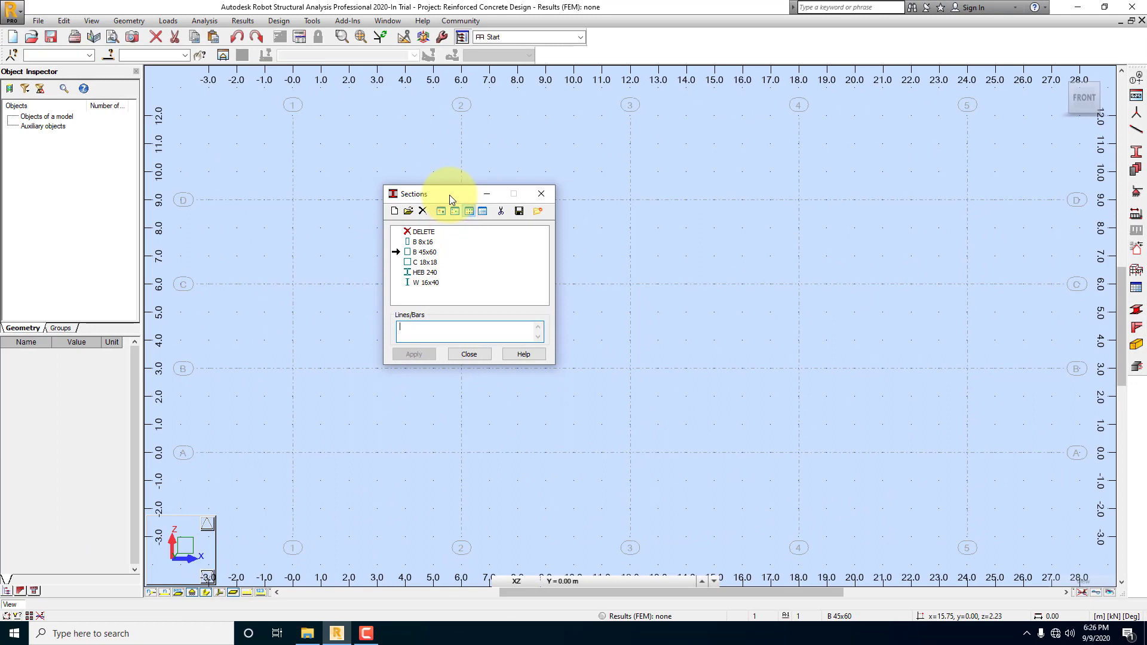
left_click(471, 356)
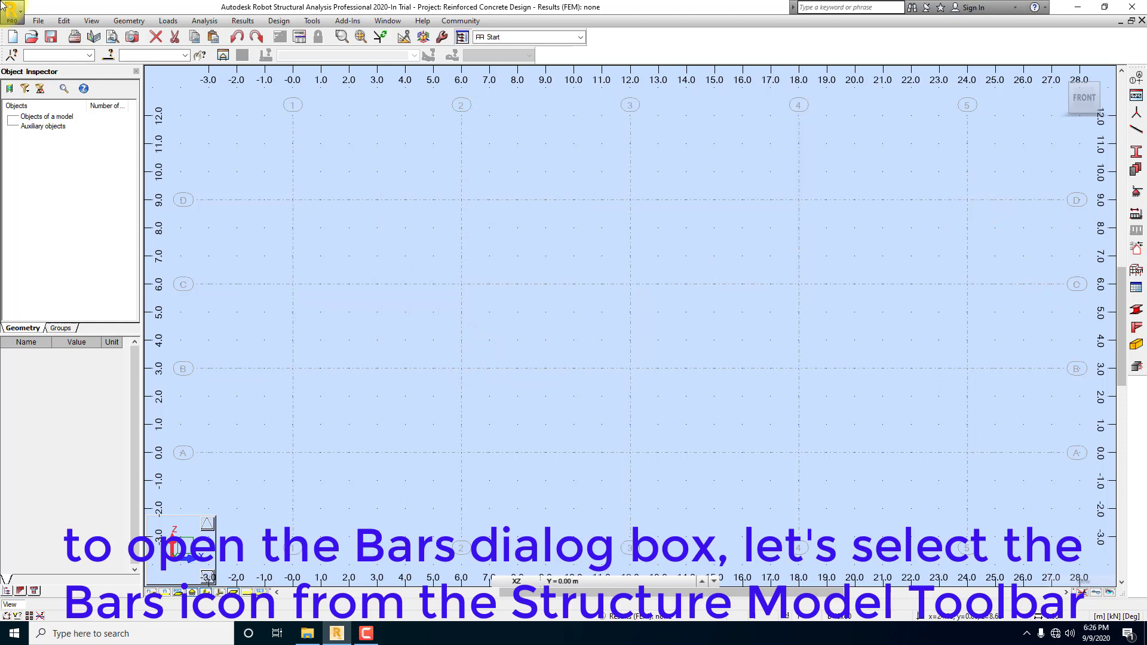
- In the Bars dialog set bar type to RC Column, then start a new column section
left_click(1136, 131)
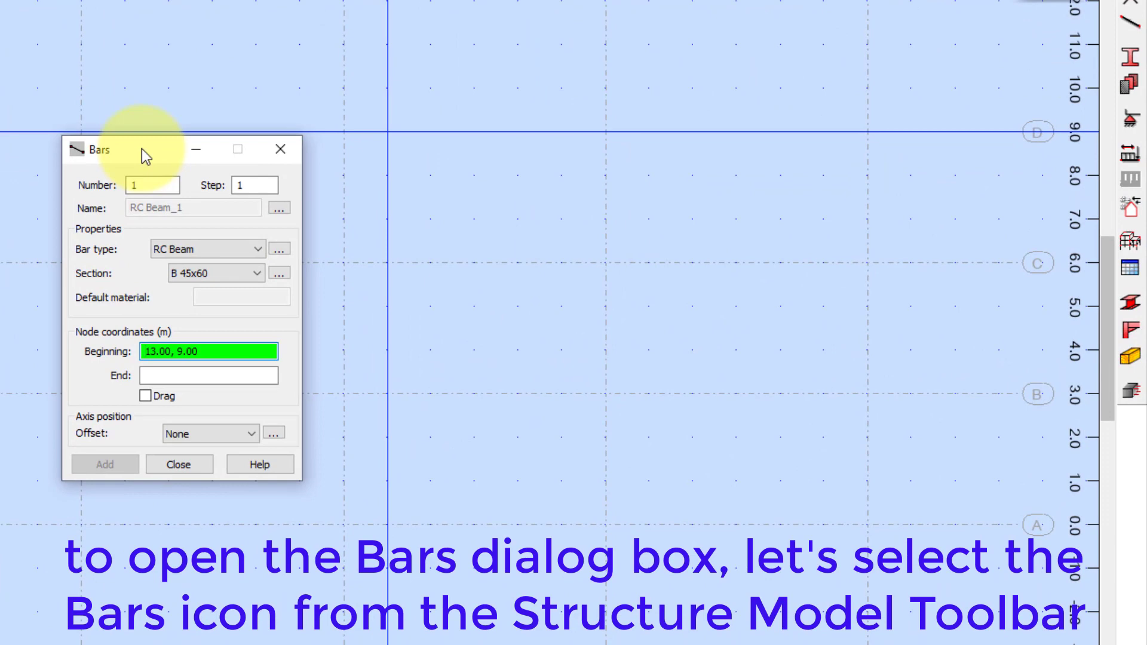
left_click_drag(146, 150, 655, 152)
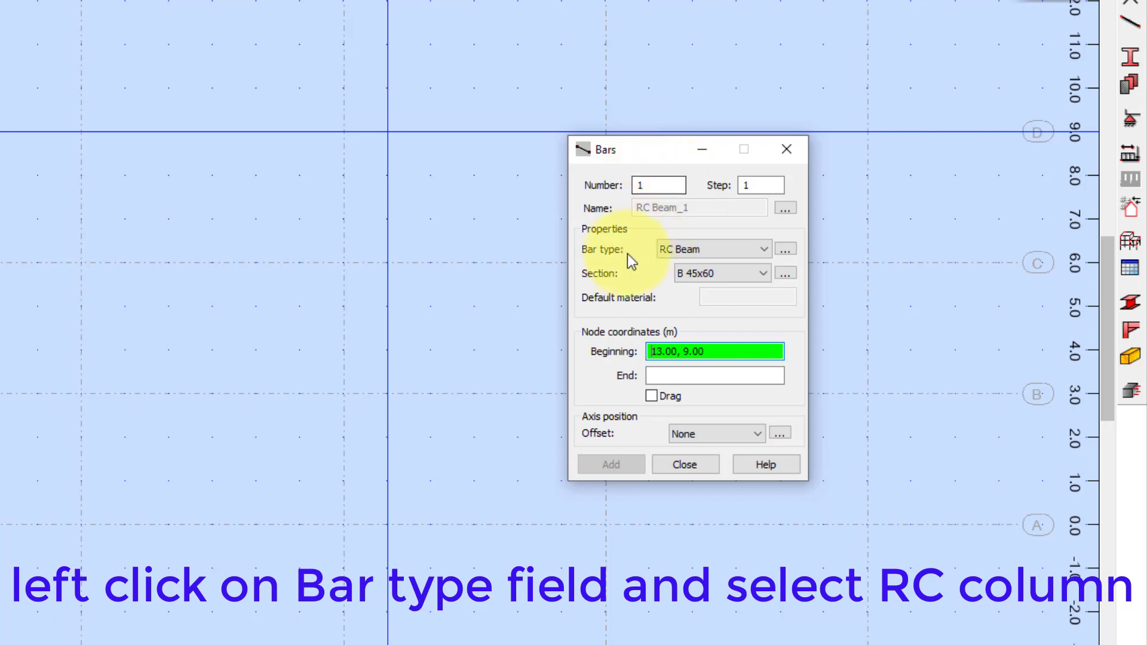
left_click(717, 250)
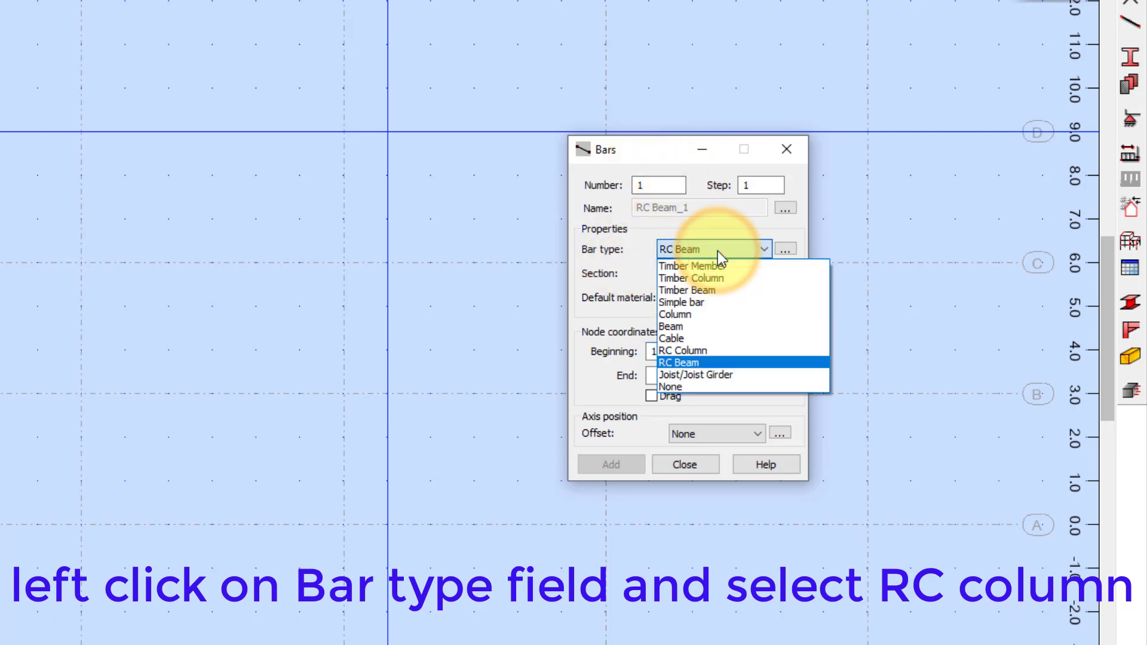
left_click(686, 353)
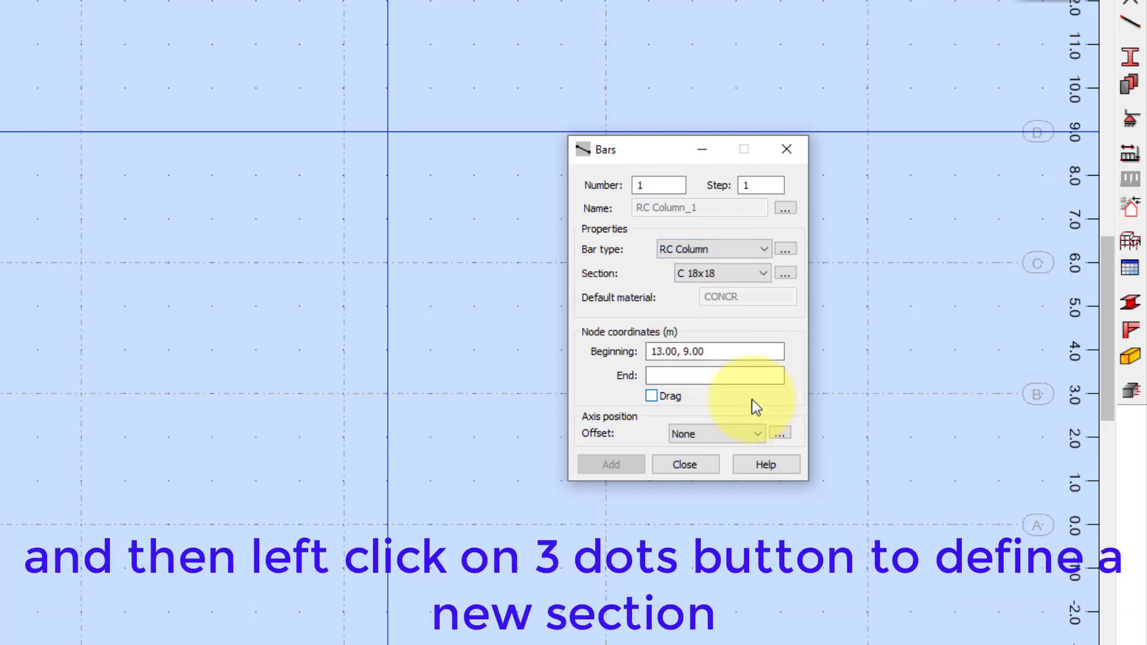
left_click(726, 273)
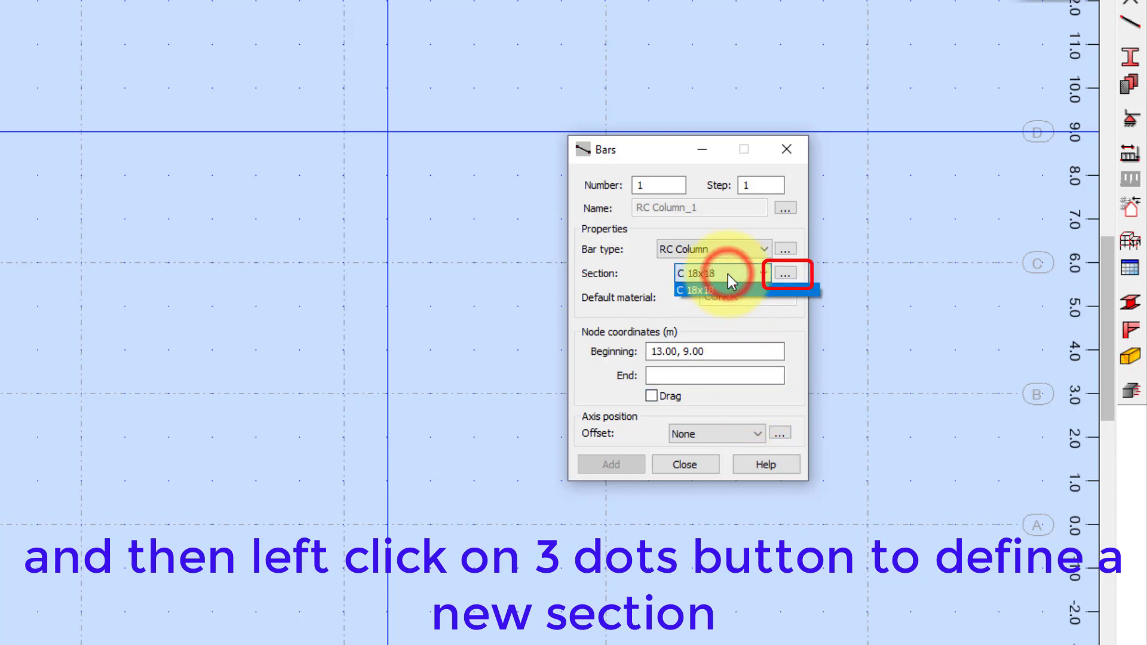
left_click(728, 274)
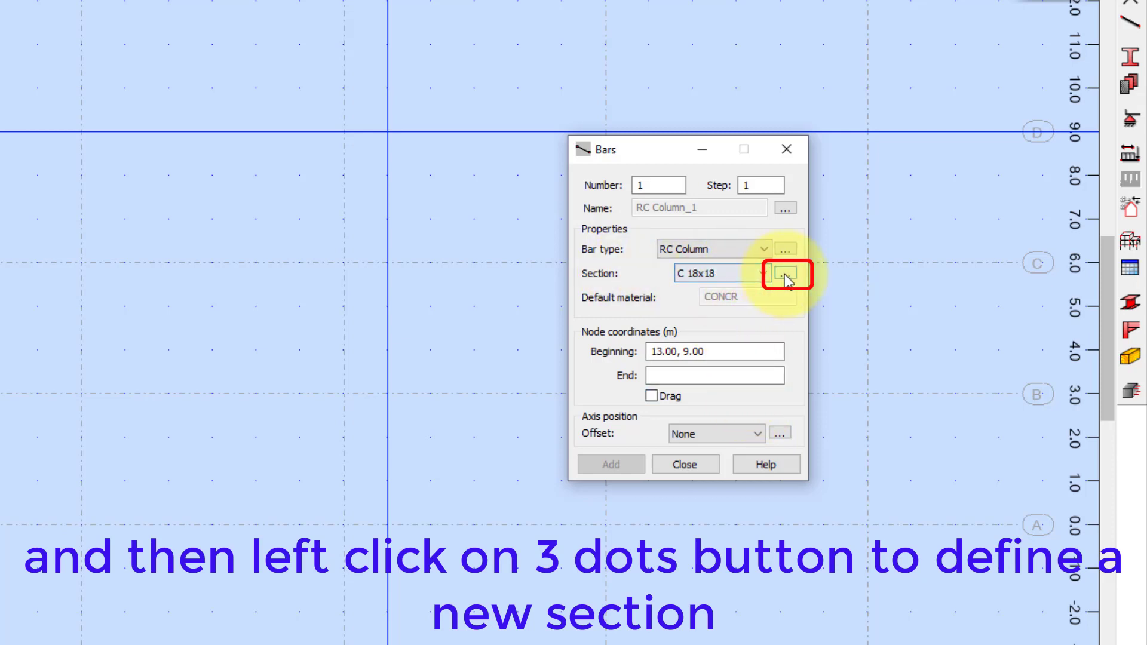
left_click(785, 275)
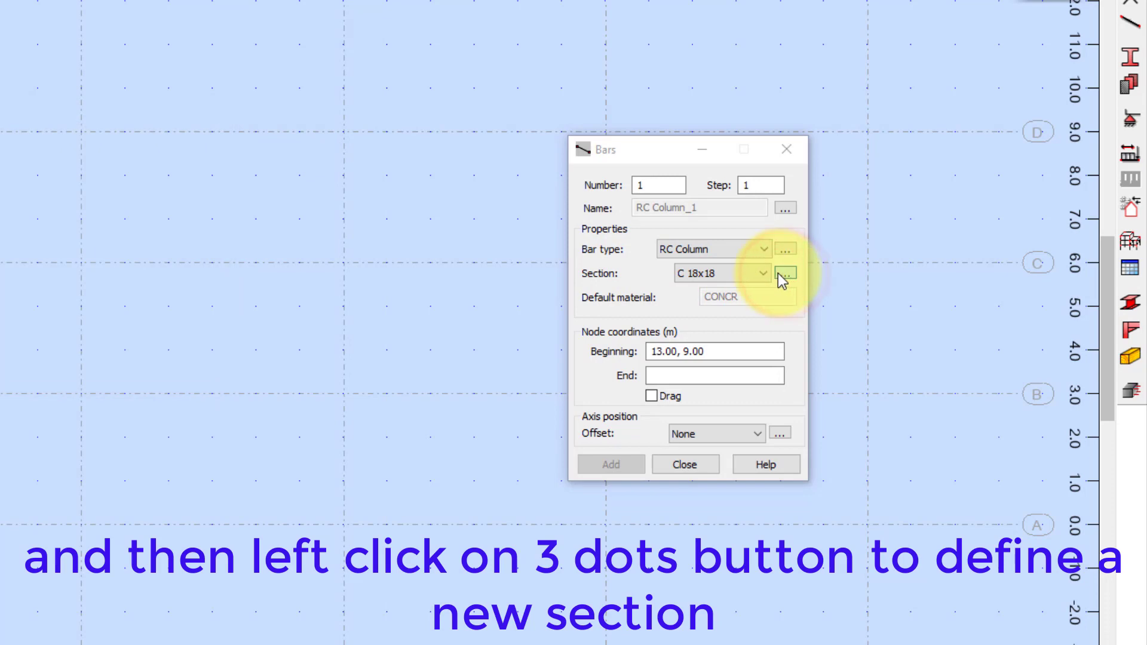
- Keep C12/15 concrete and label the new column section 'C 45X45'
left_click_drag(220, 225, 223, 205)
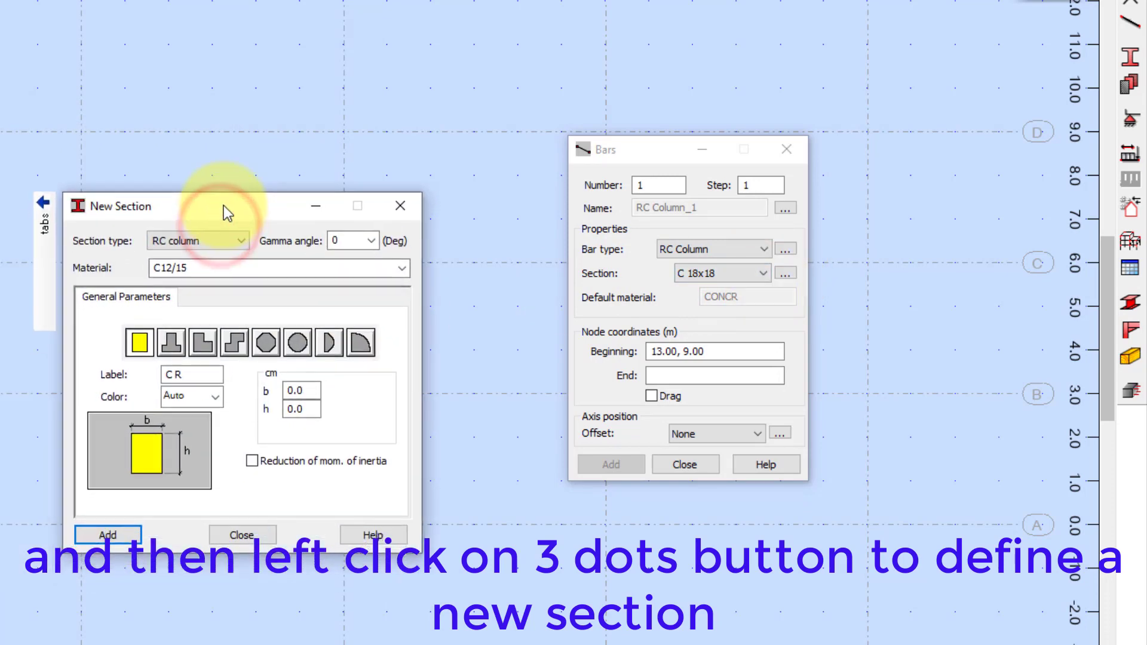
left_click(371, 268)
left_click(401, 268)
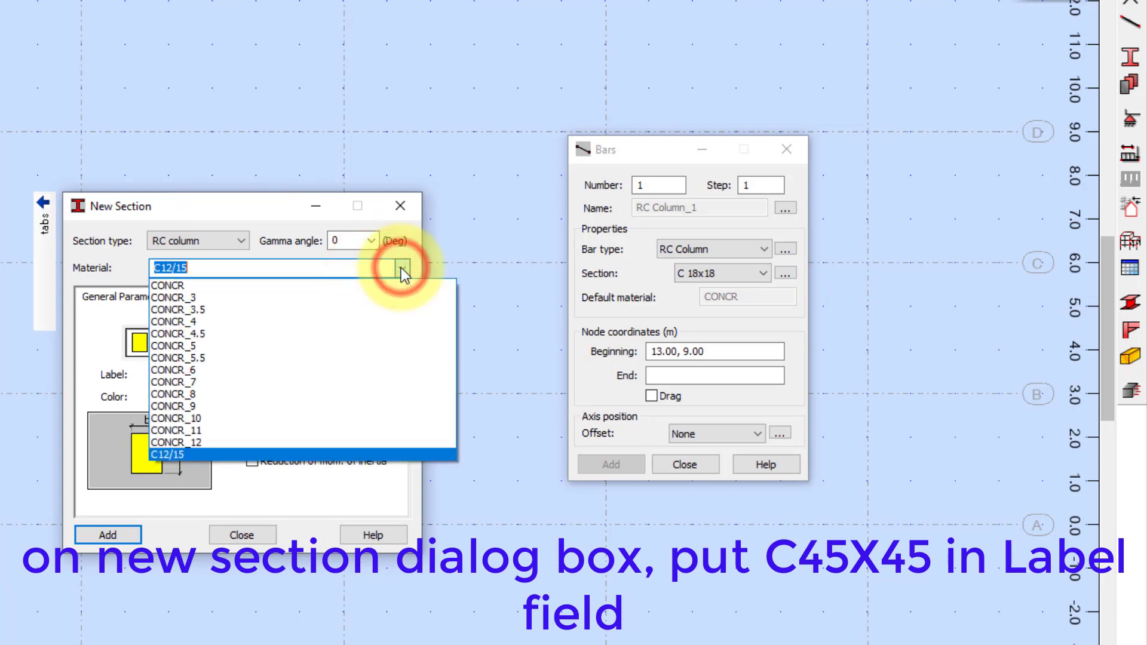
left_click(98, 278)
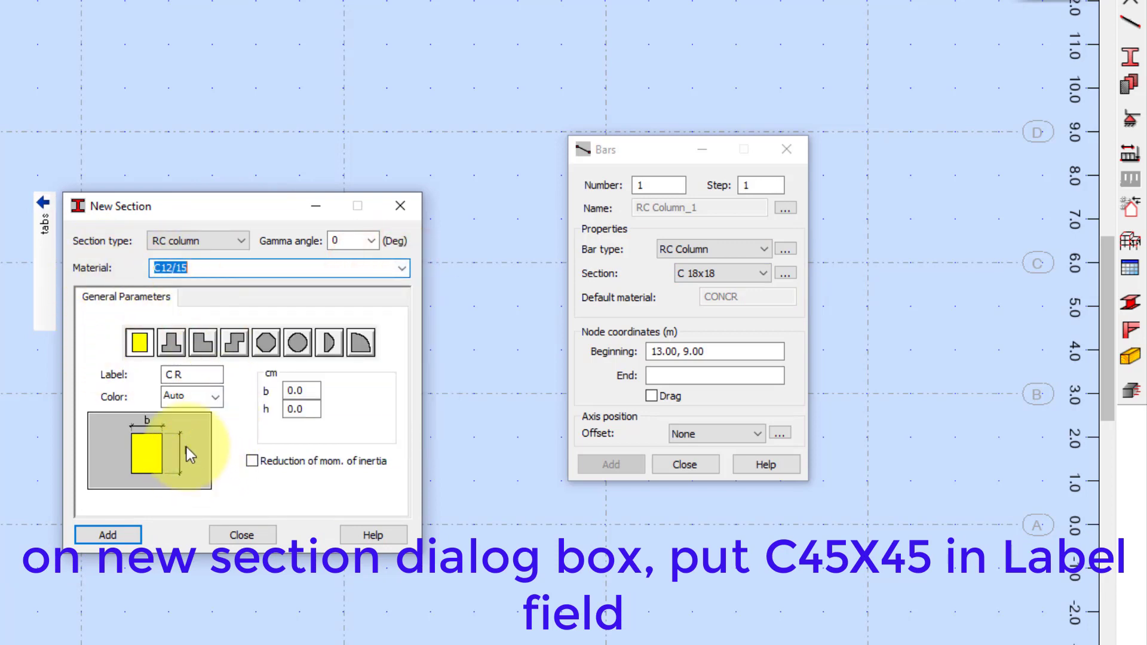
double_click(189, 374)
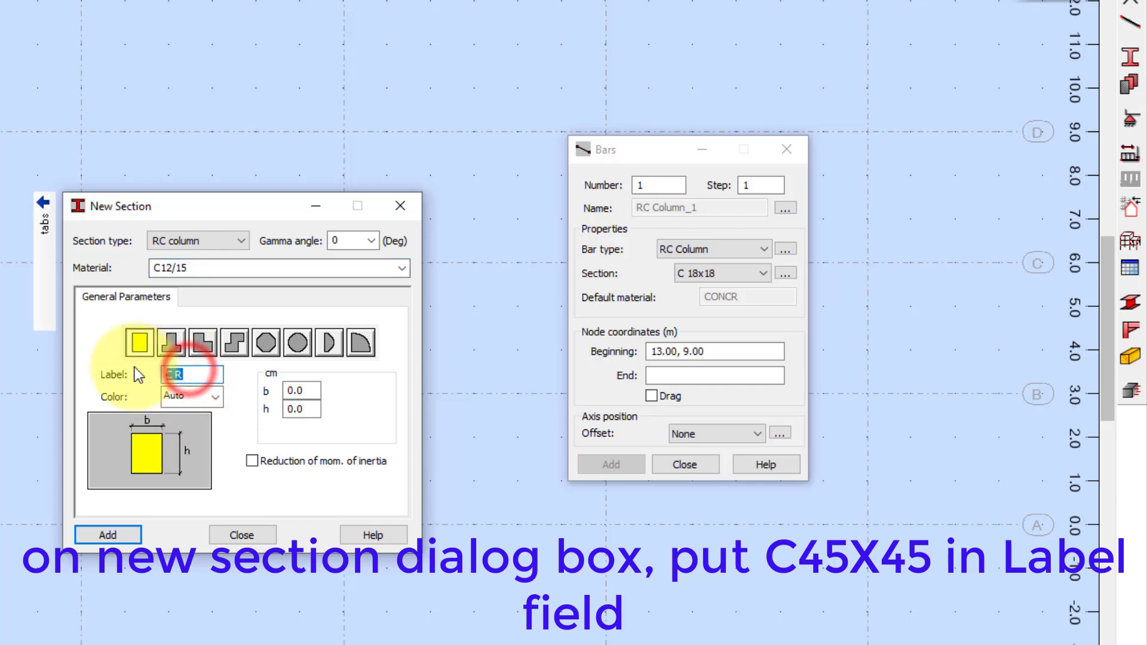
type("C 45X45")
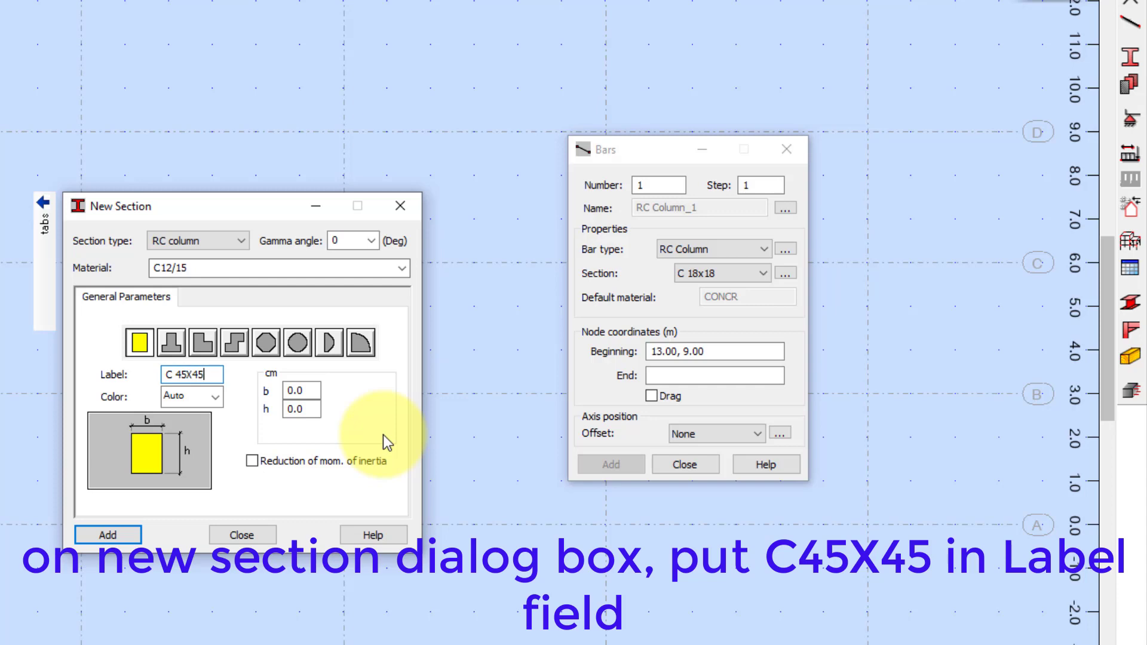
- Set b = 45 and h = 45 cm, add the section and close the window
left_click(293, 394)
double_click(312, 392)
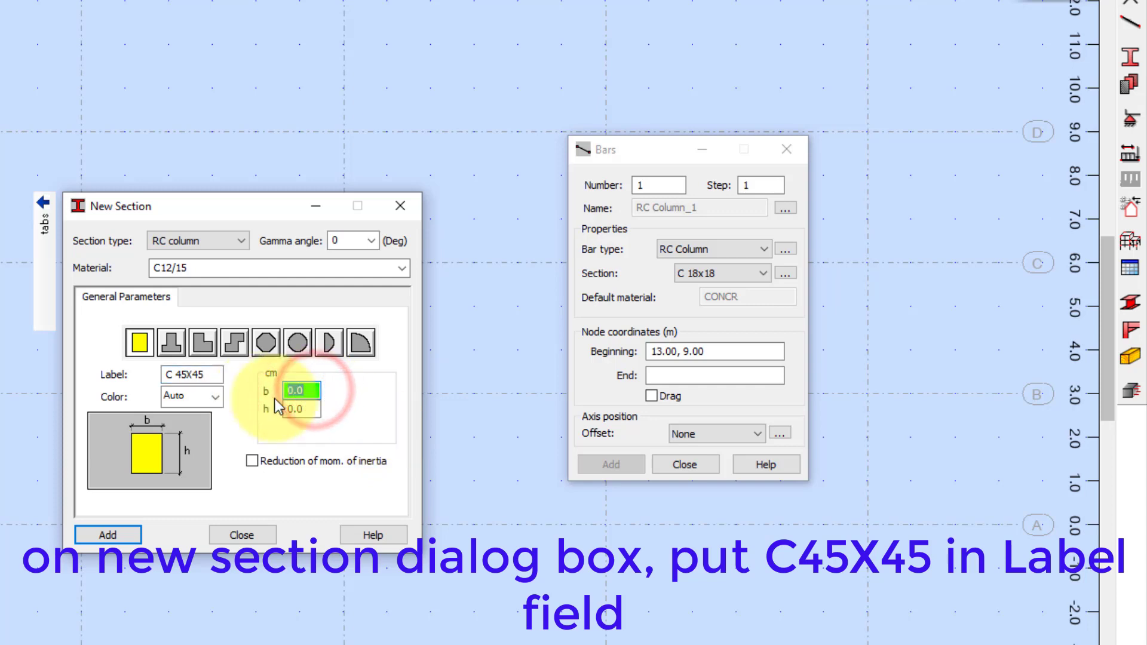
type("45")
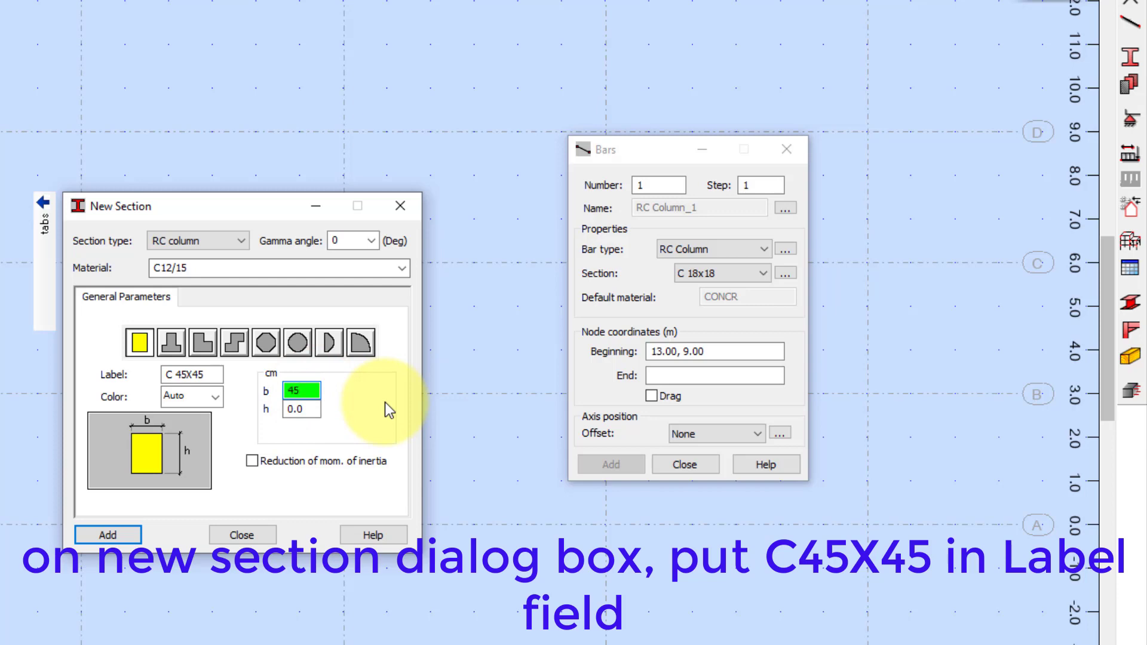
double_click(303, 411)
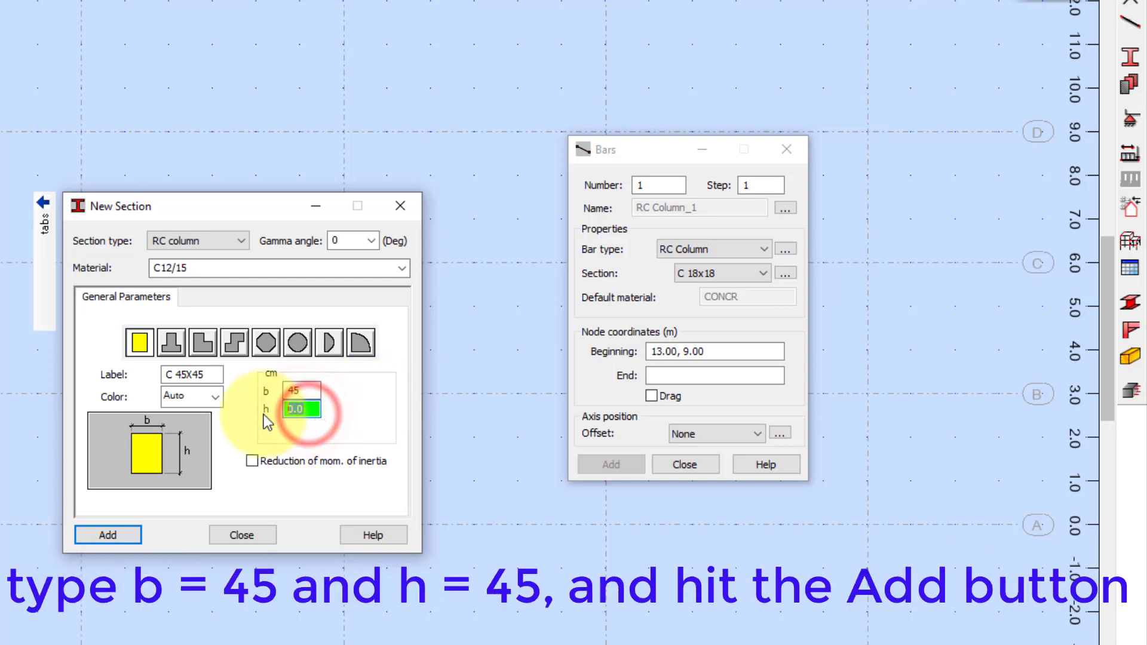
type("45")
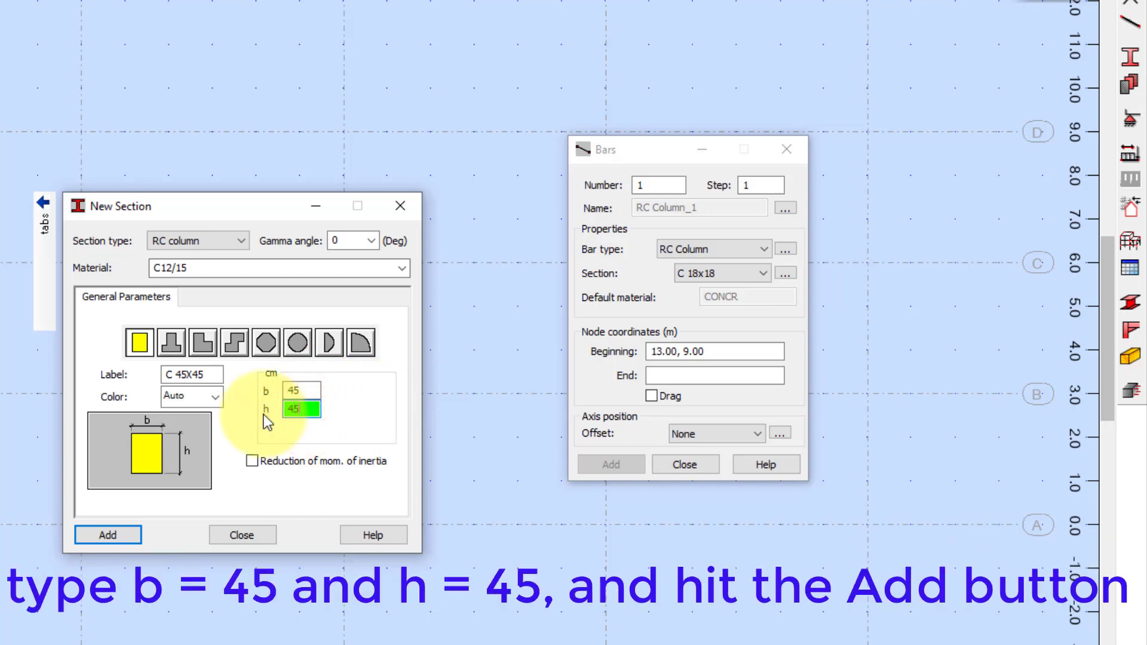
left_click(302, 391)
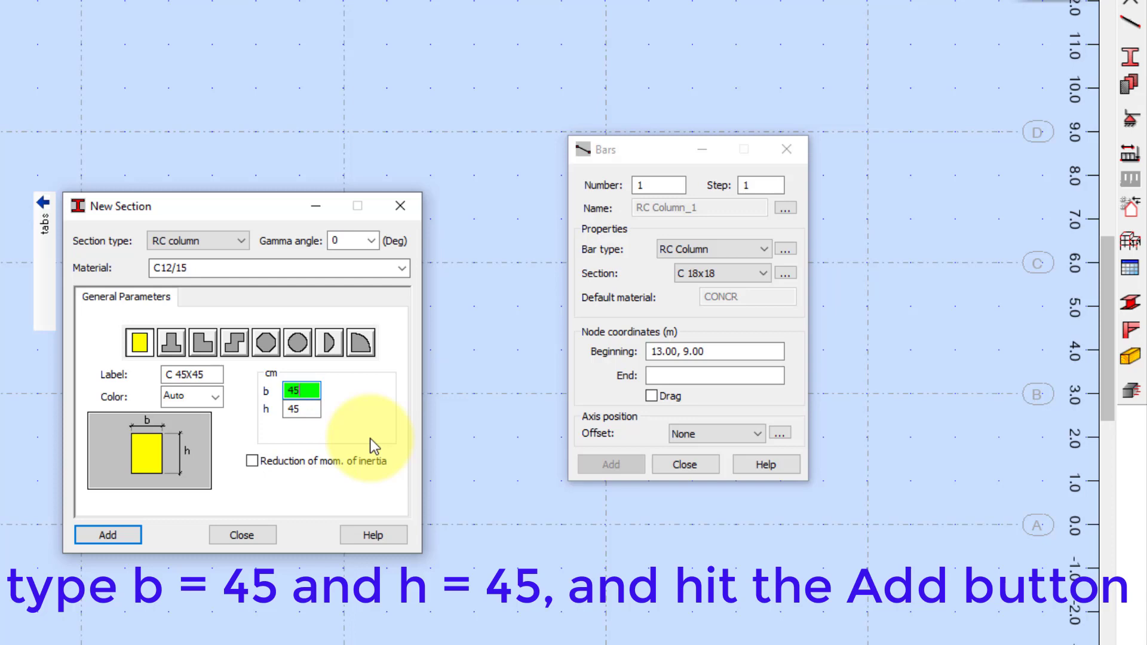
left_click(112, 534)
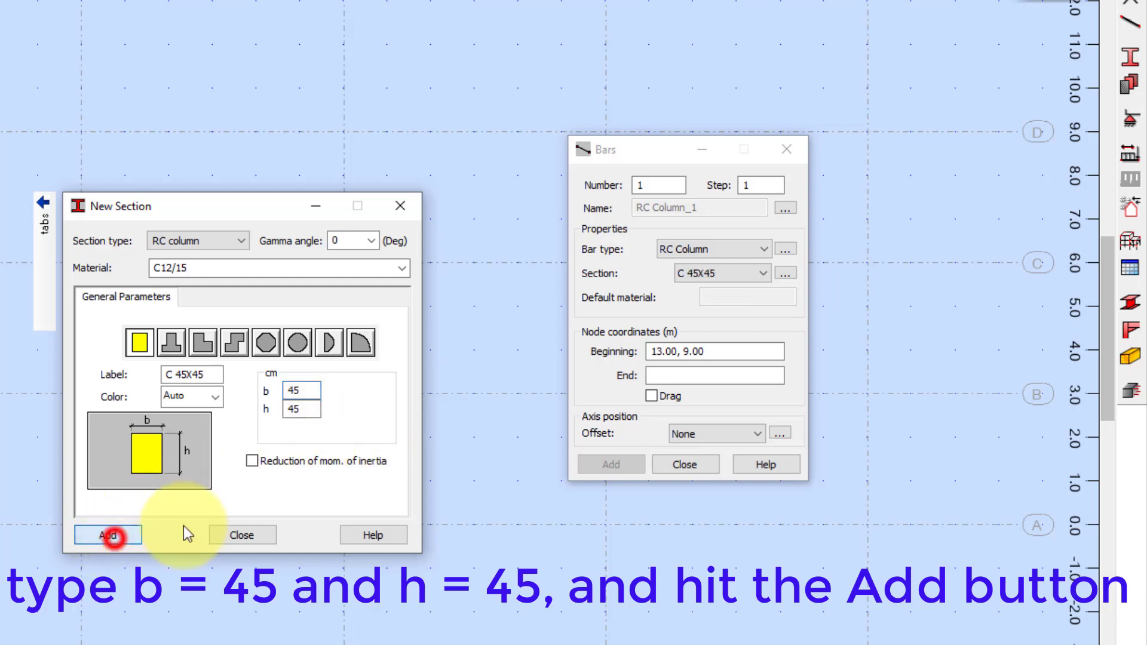
left_click(245, 535)
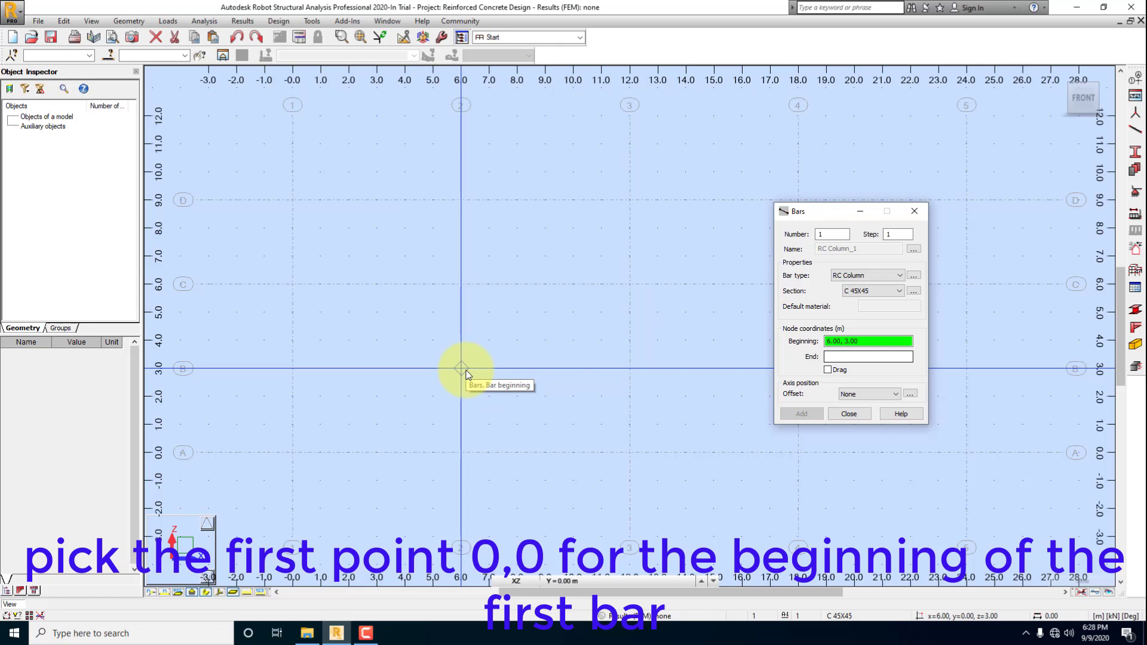
- Draw columns on grid line 1 from (0,0) to (0,3) and from (0,3) to (0,6)
left_click(291, 455)
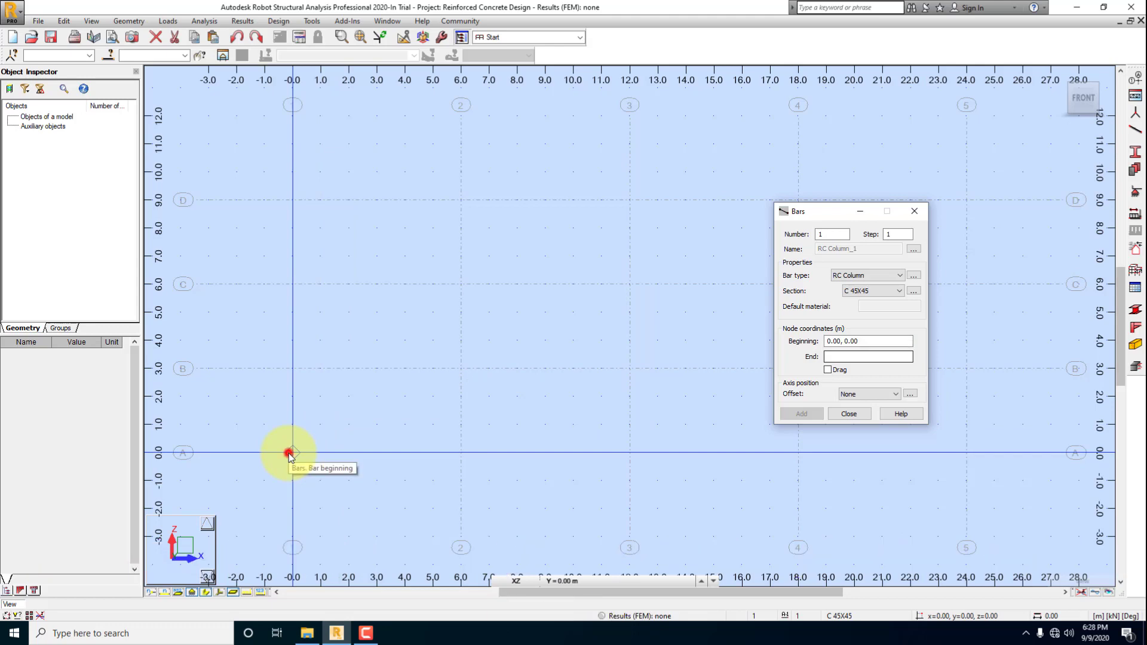
left_click(294, 366)
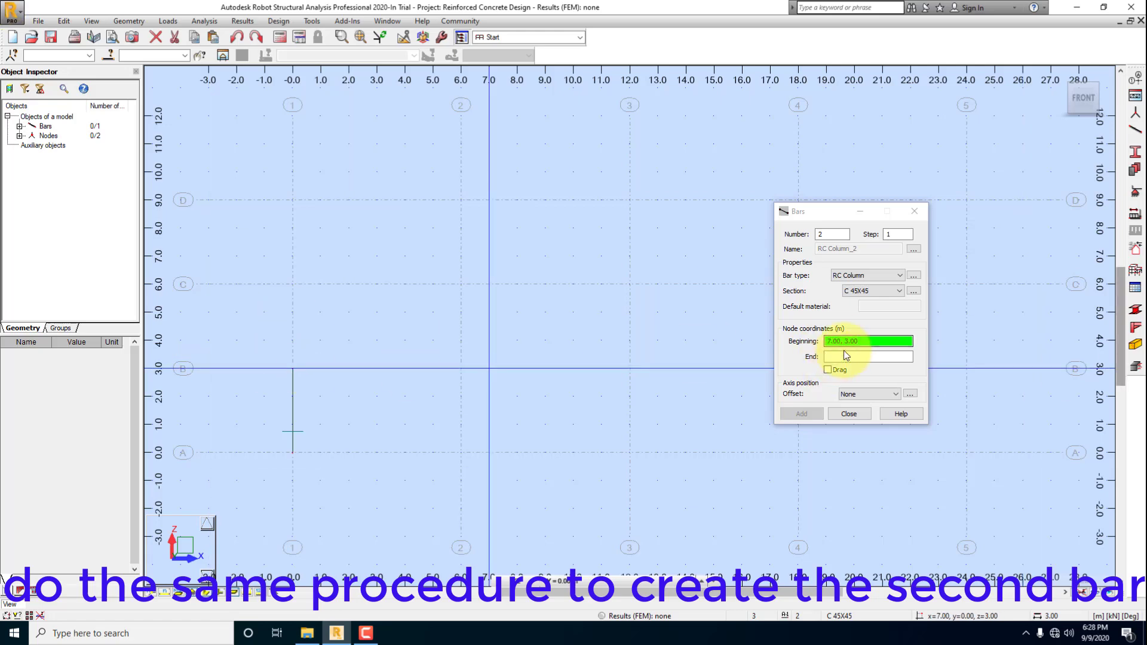
left_click(292, 367)
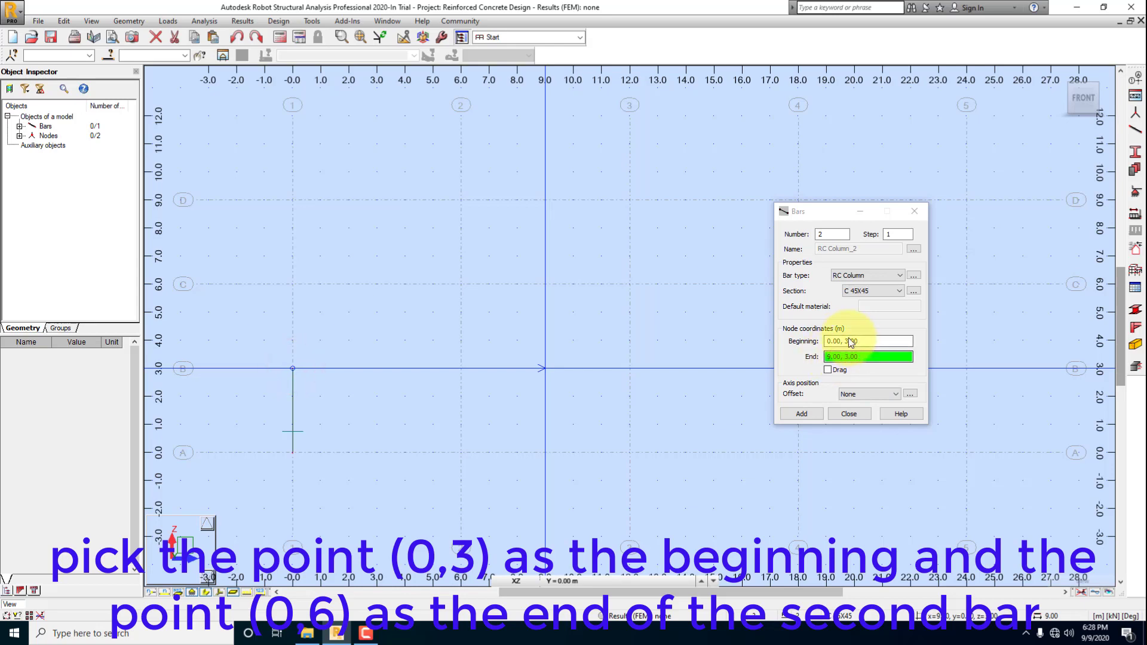
left_click(292, 285)
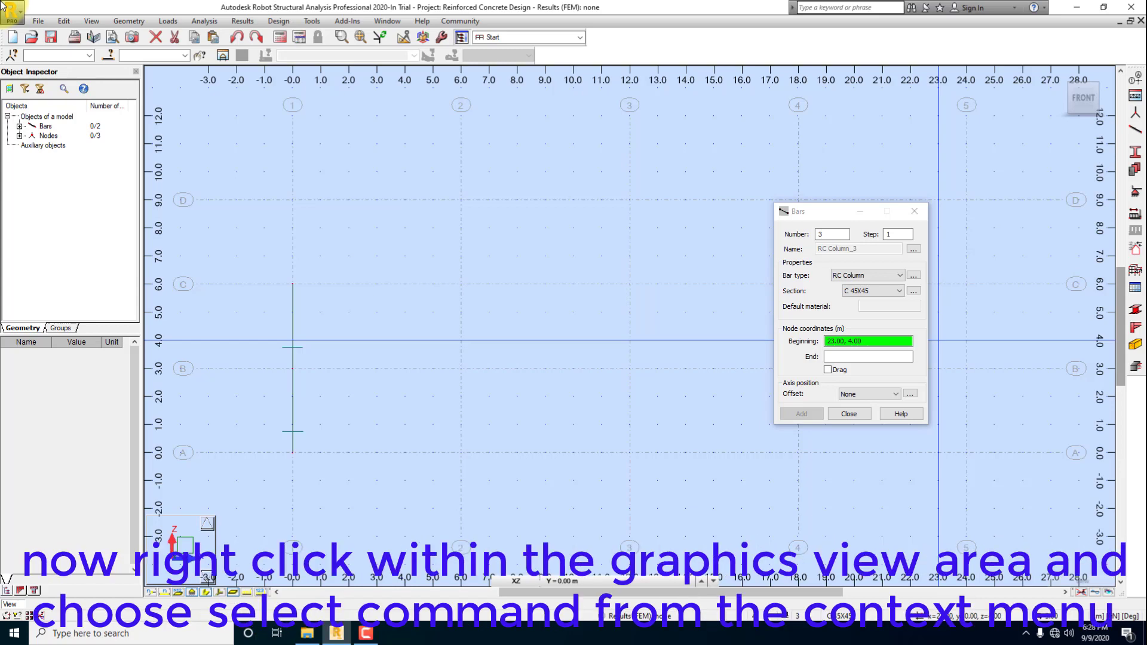
- Switch the view to Select mode and close the Bars dialog
right_click(510, 256)
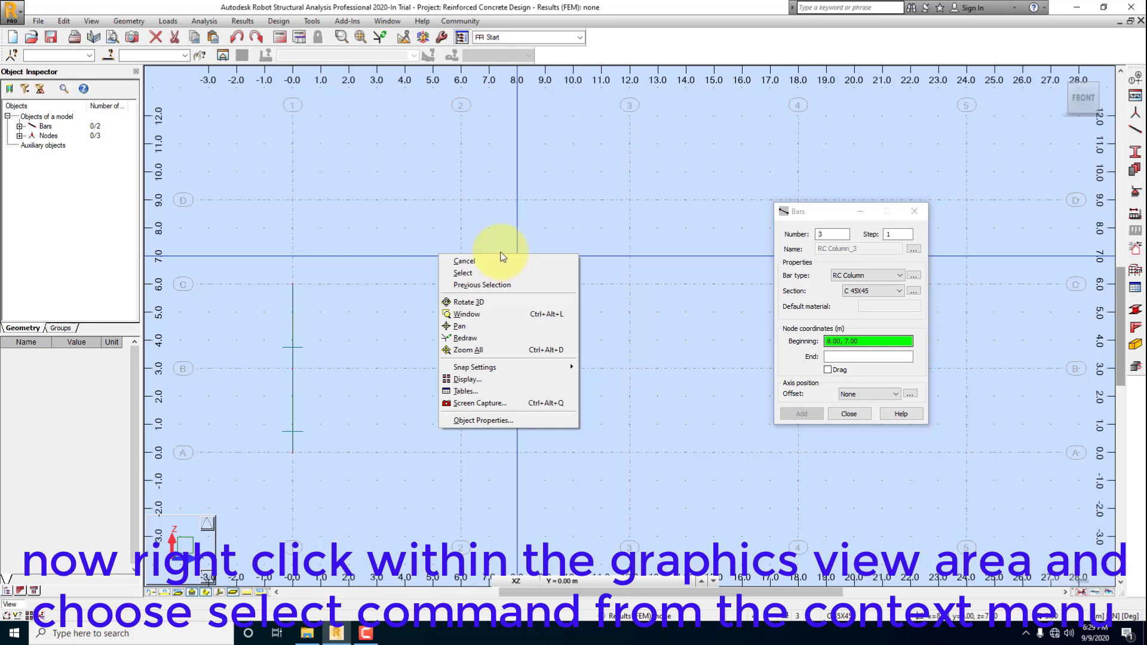
left_click(464, 274)
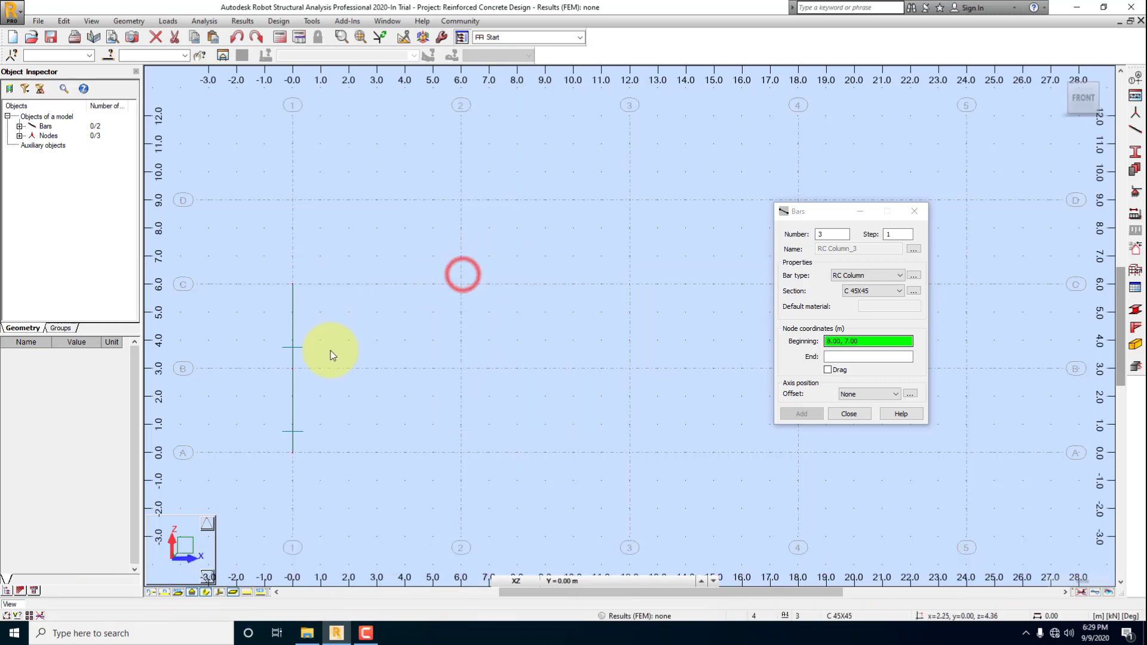
left_click(834, 212)
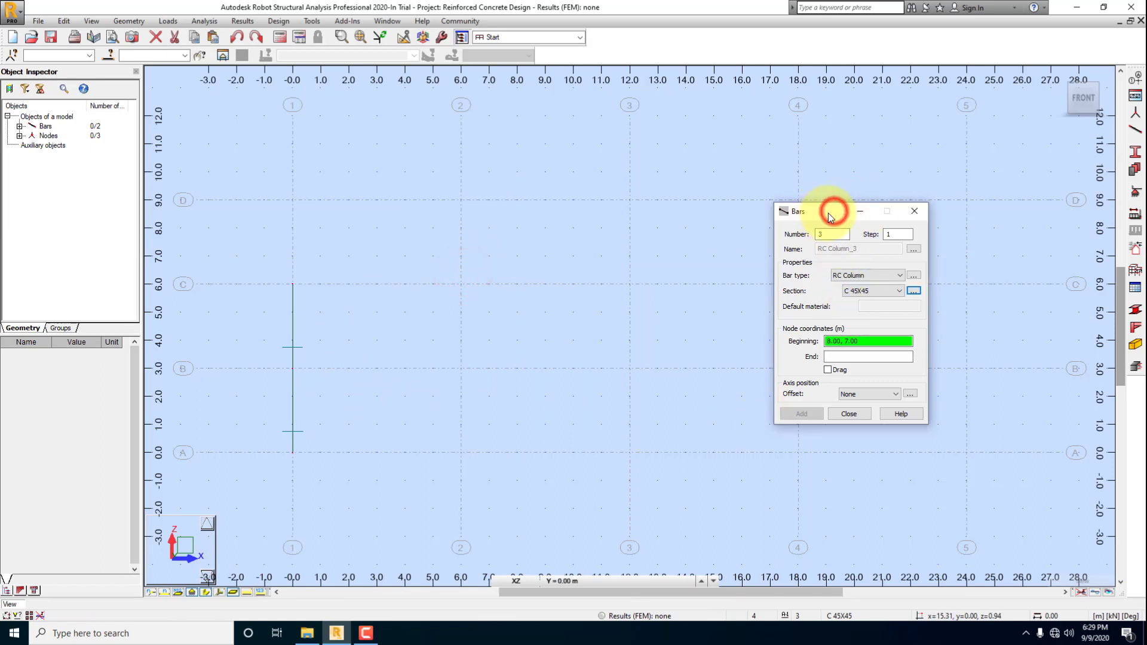
left_click_drag(834, 212, 646, 218)
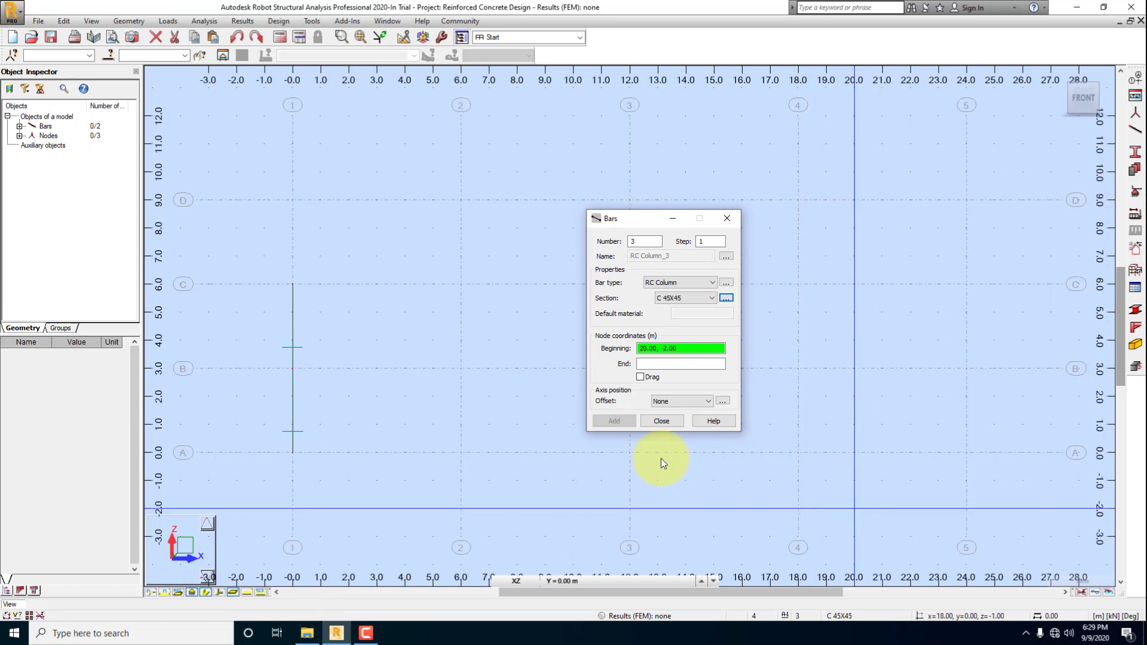
left_click(662, 421)
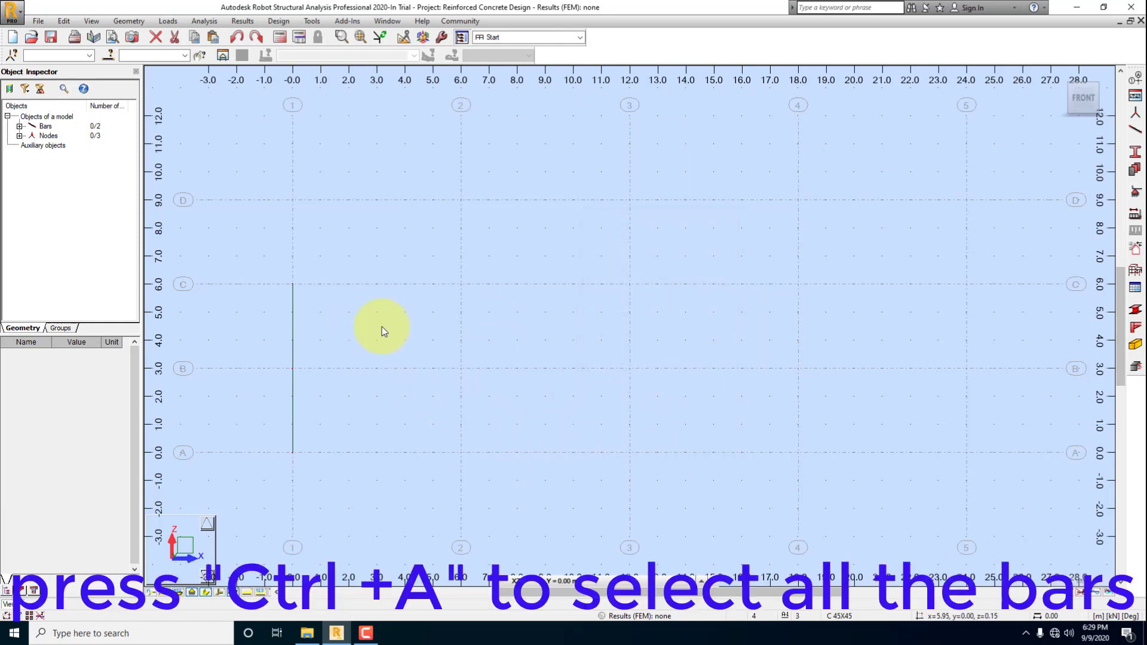
- Select all bars with Ctrl+A and open the Edit menu's editing commands
left_click(394, 336)
key("ctrl+a")
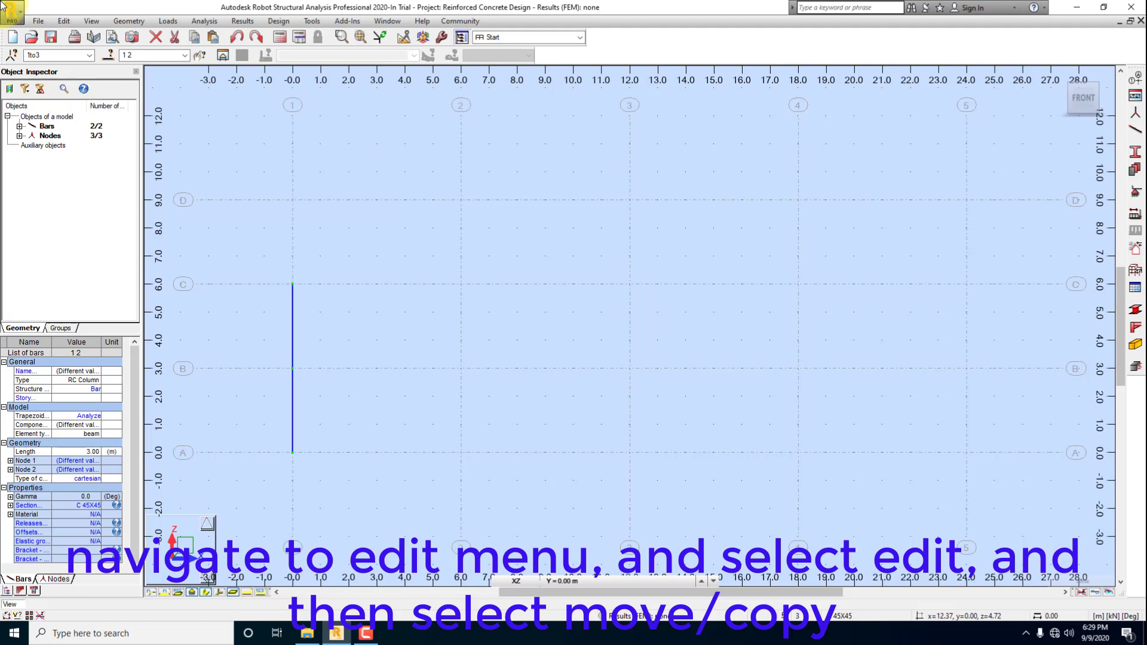
left_click(65, 22)
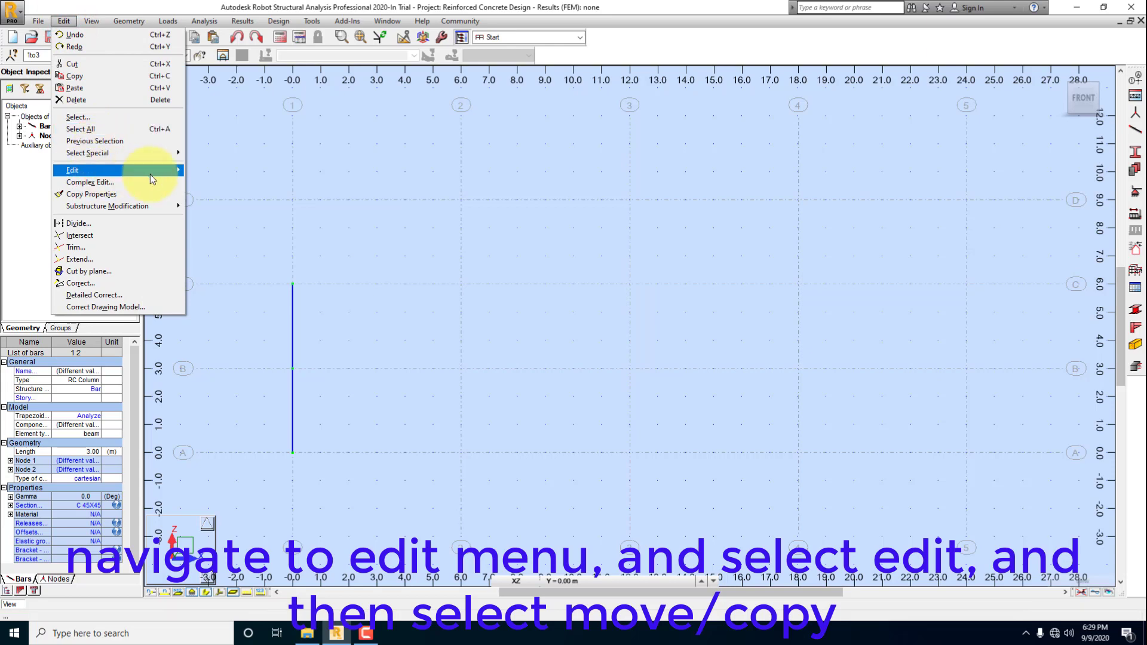
mouse_move(181, 176)
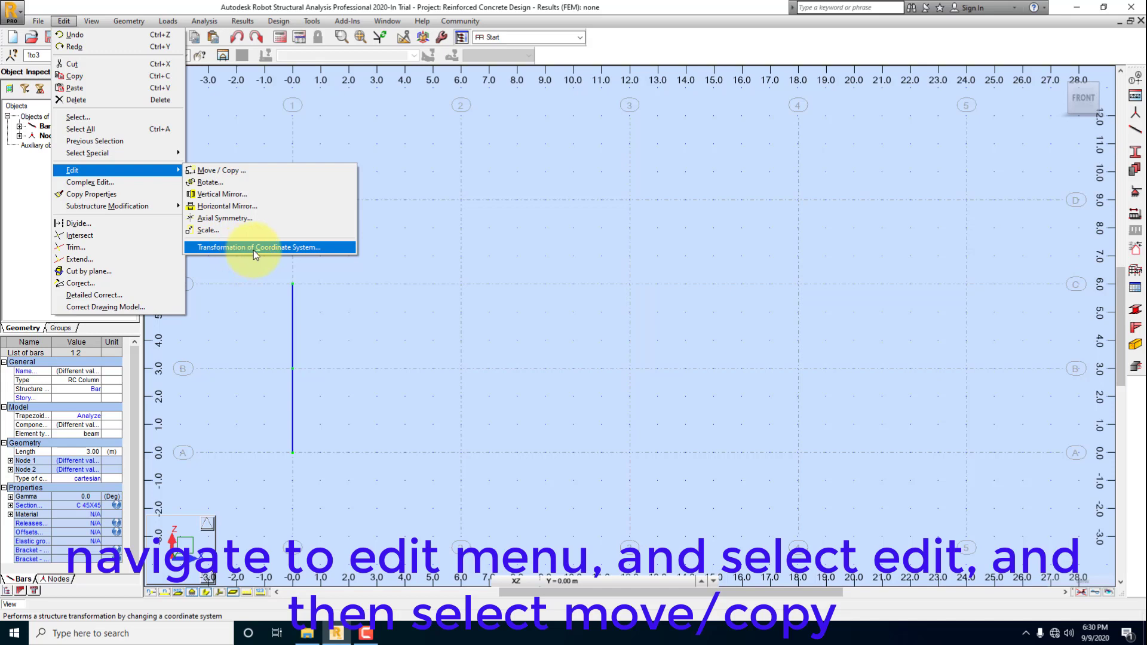
- Open the Translation dialog and set the translation vector dX to 6
left_click(233, 175)
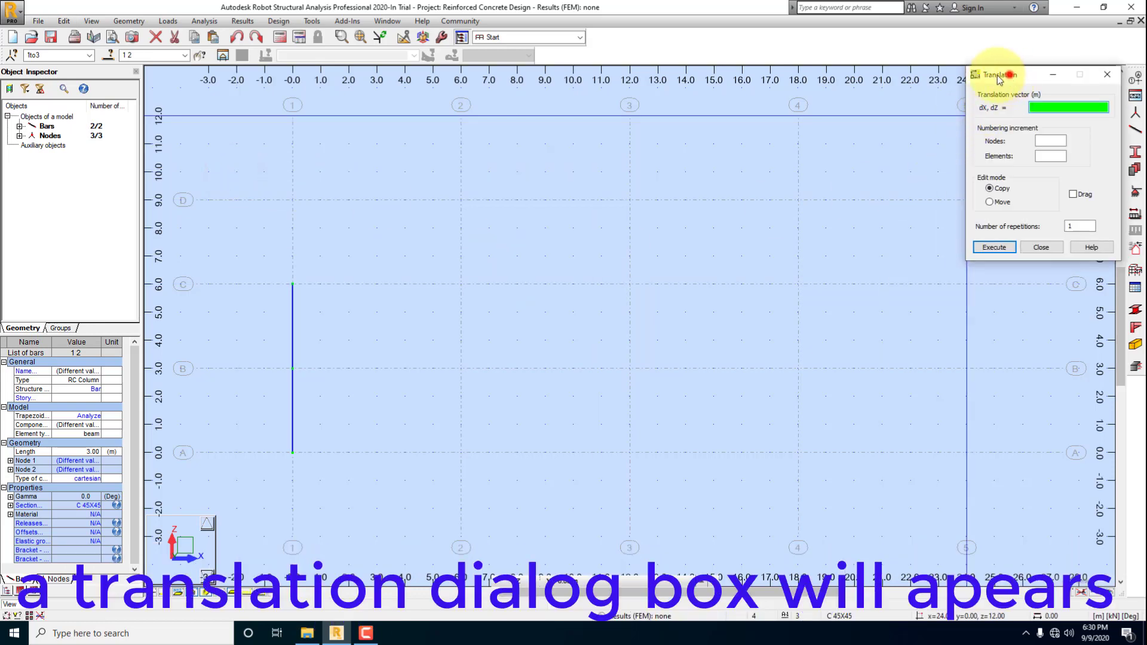
left_click_drag(1010, 78, 569, 217)
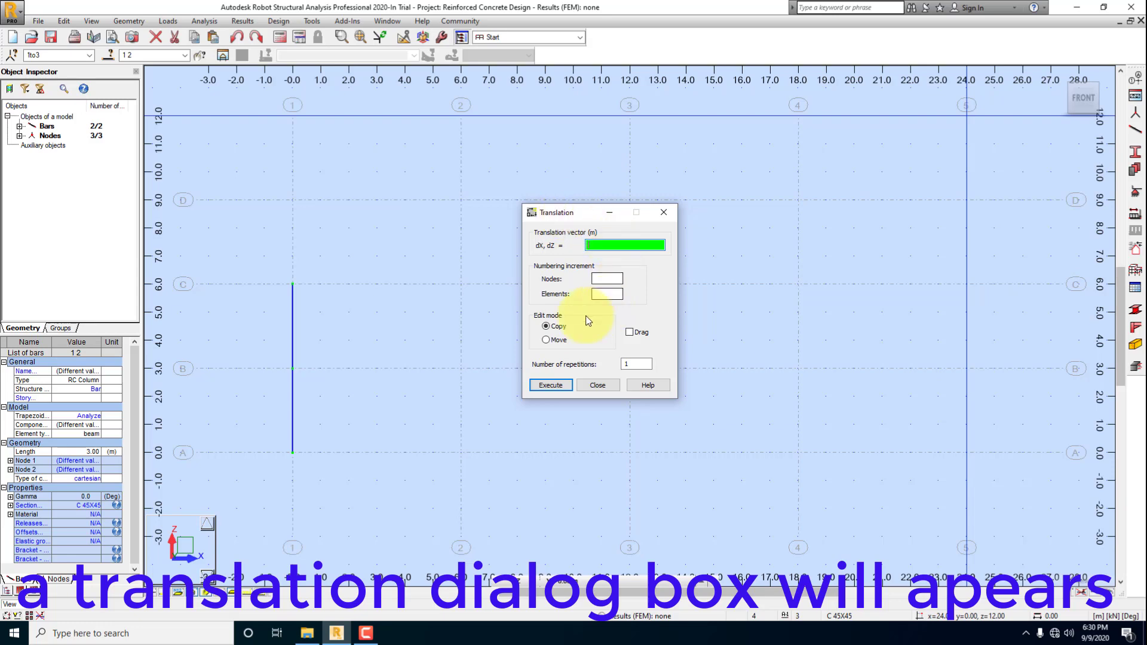
left_click(600, 245)
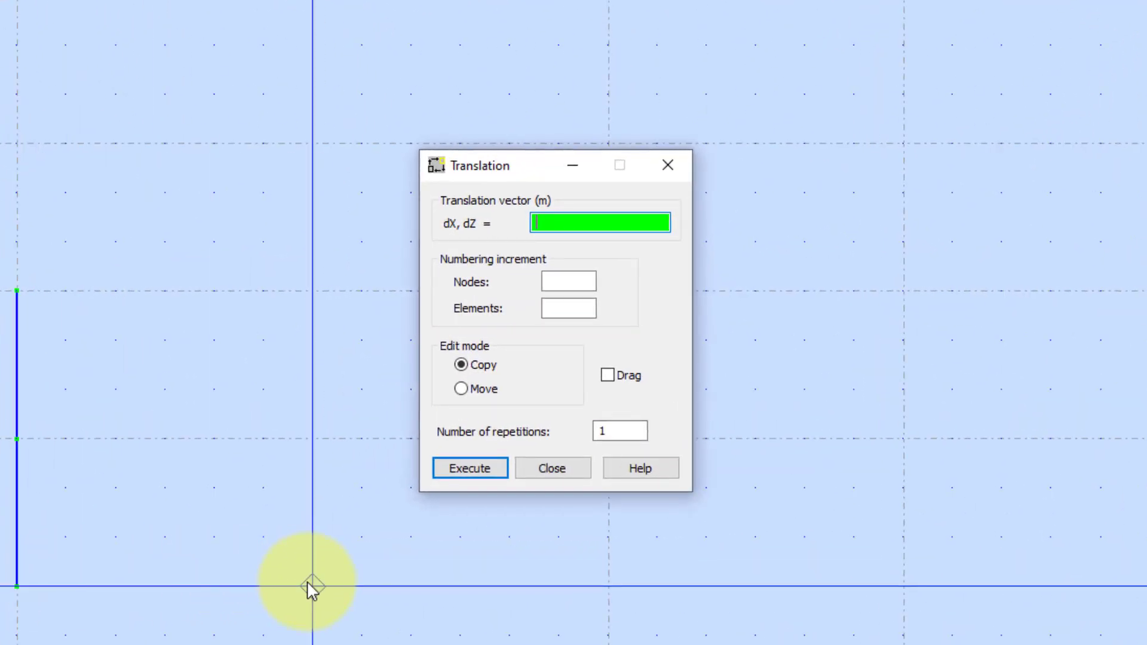
left_click(308, 581)
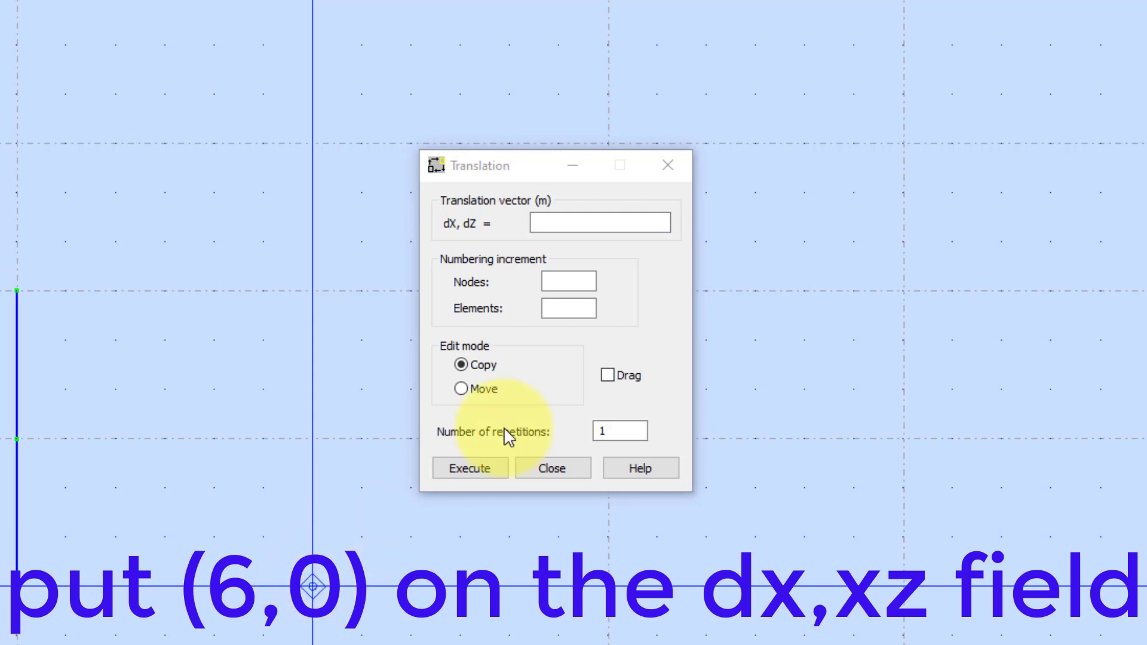
left_click(552, 223)
left_click(594, 222)
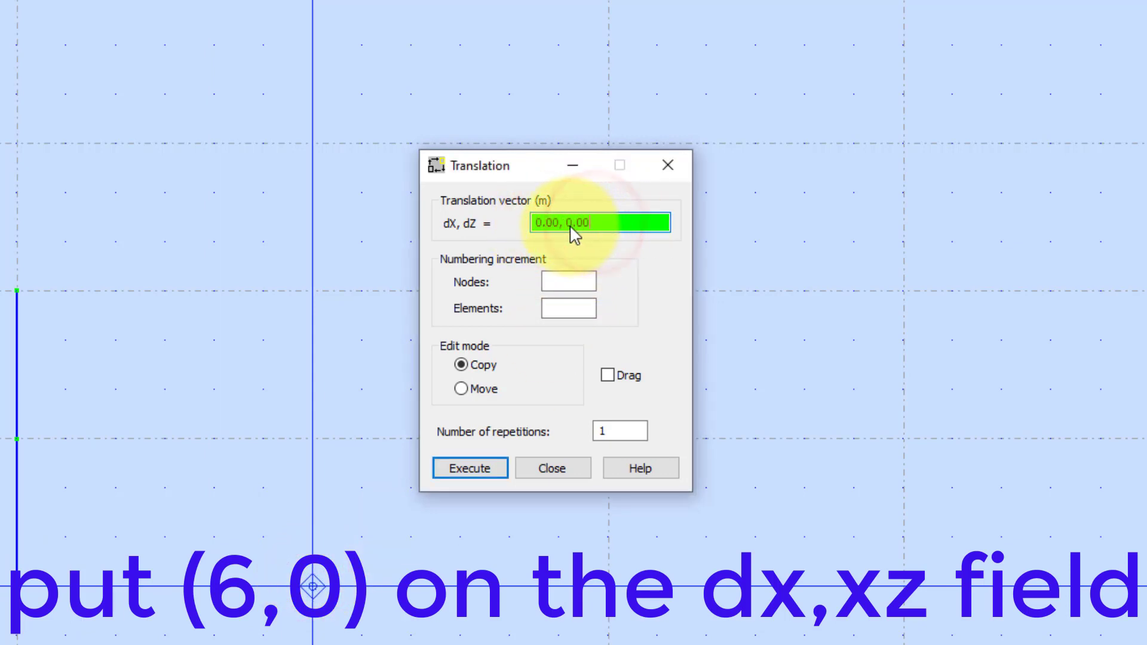
left_click(534, 222)
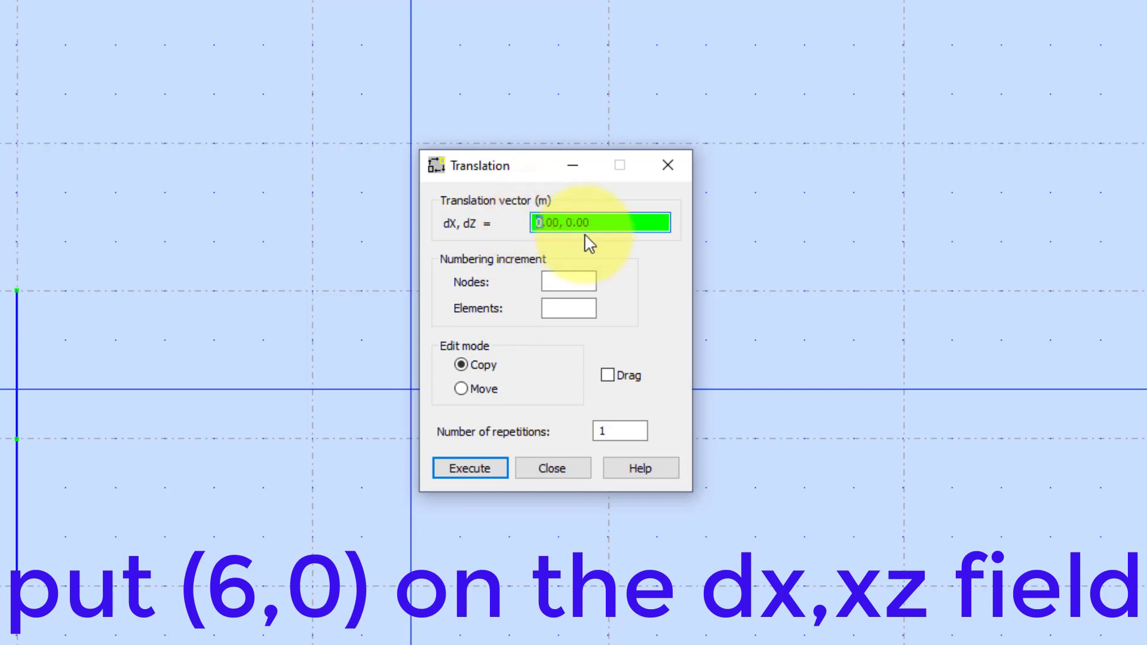
type("6")
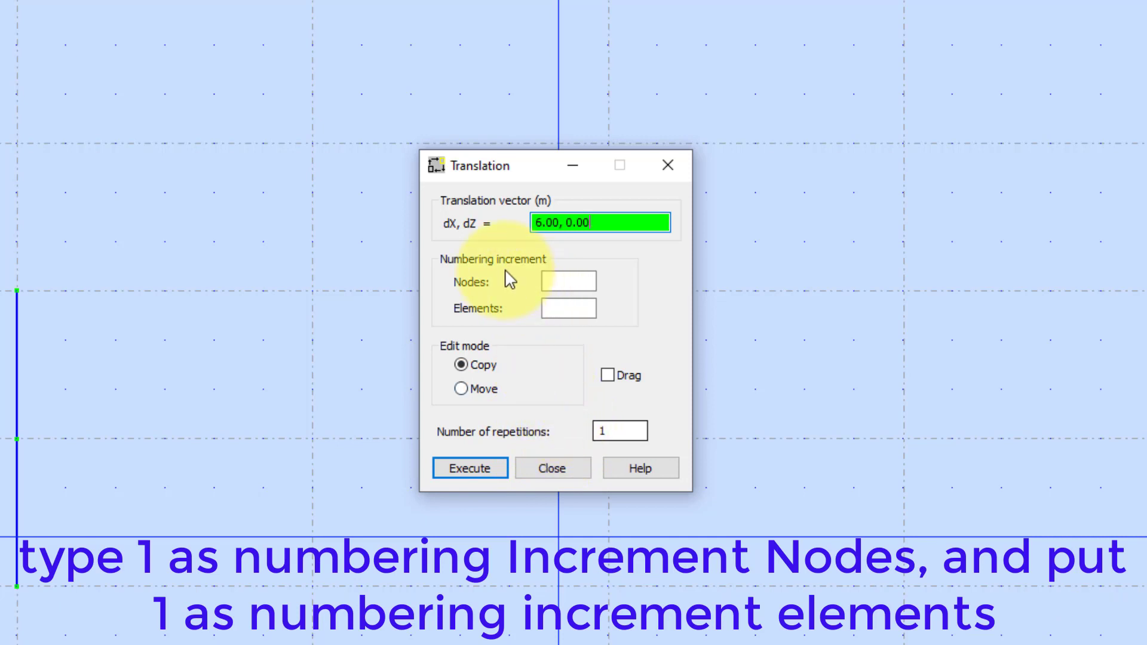
- Set node and element increments to 1 and repetitions to 4, then execute the copy
left_click(559, 281)
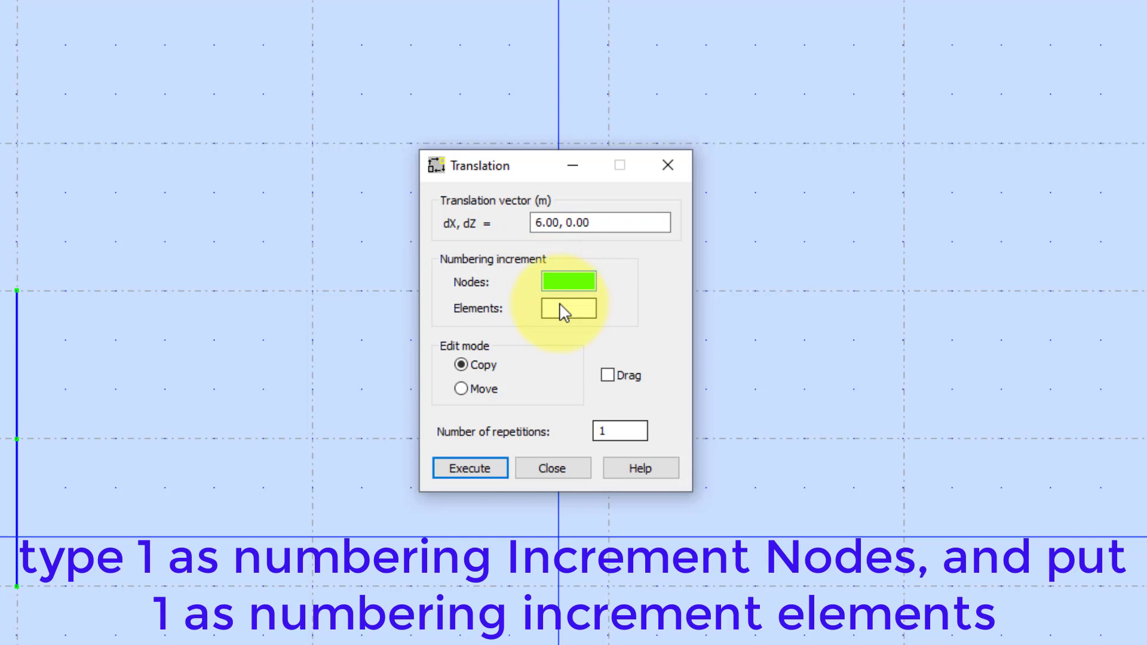
type("1")
left_click(564, 308)
type("1")
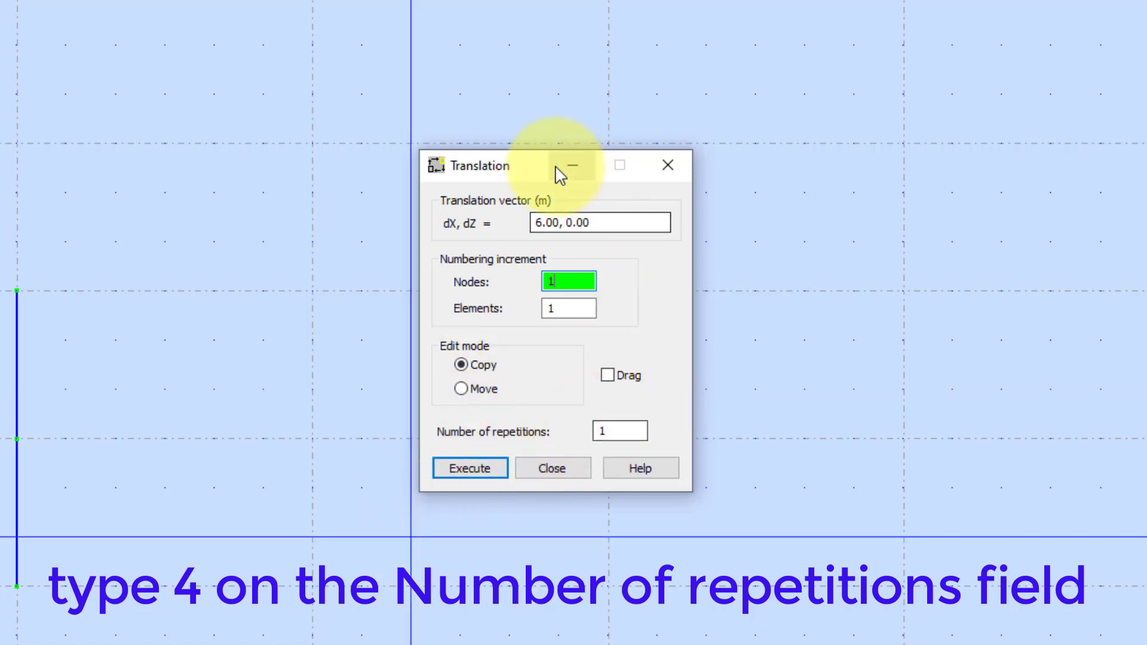
left_click_drag(548, 174, 454, 0)
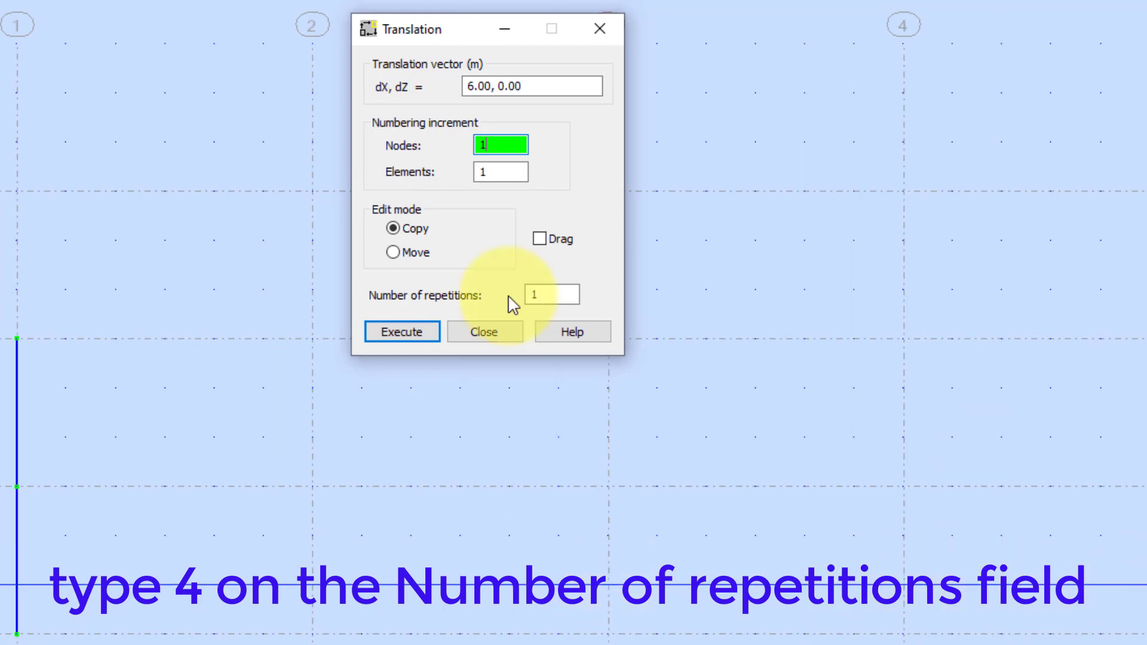
left_click(528, 295)
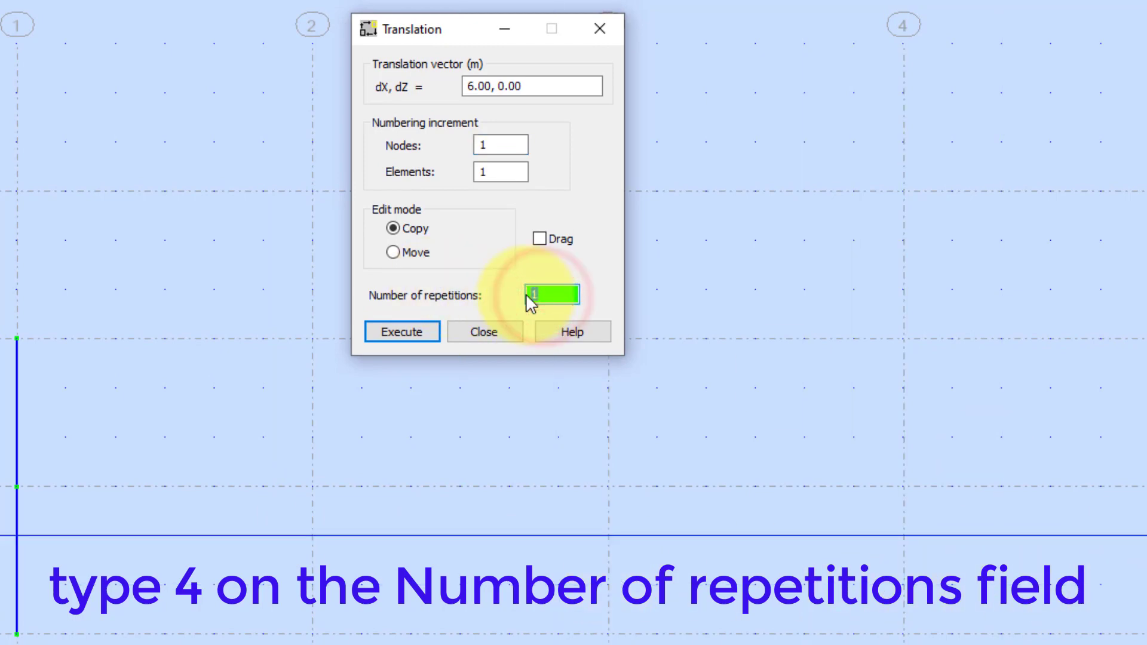
type("4")
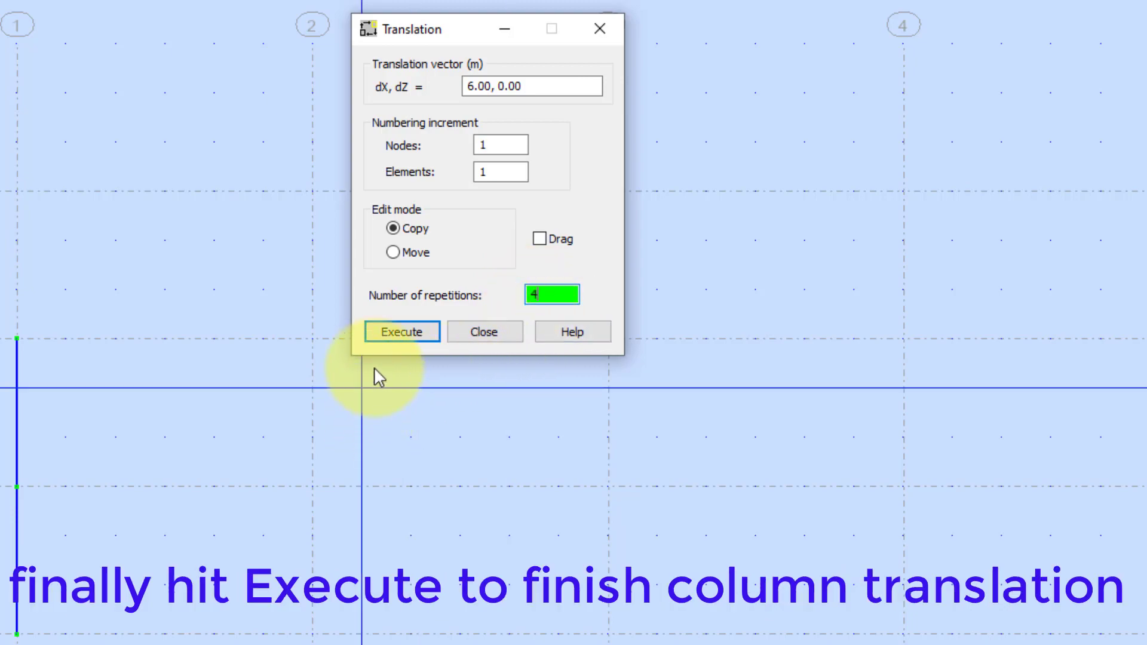
left_click(382, 334)
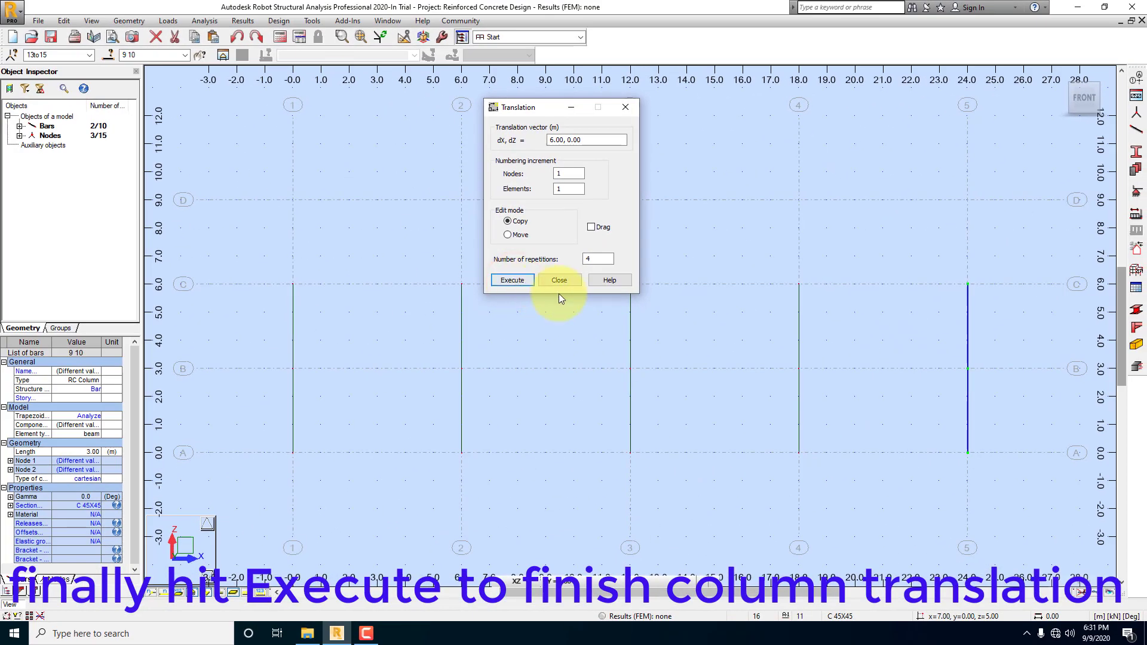
- Close the Translation settings and bring up the Bars dialog for a new bar
left_click(561, 282)
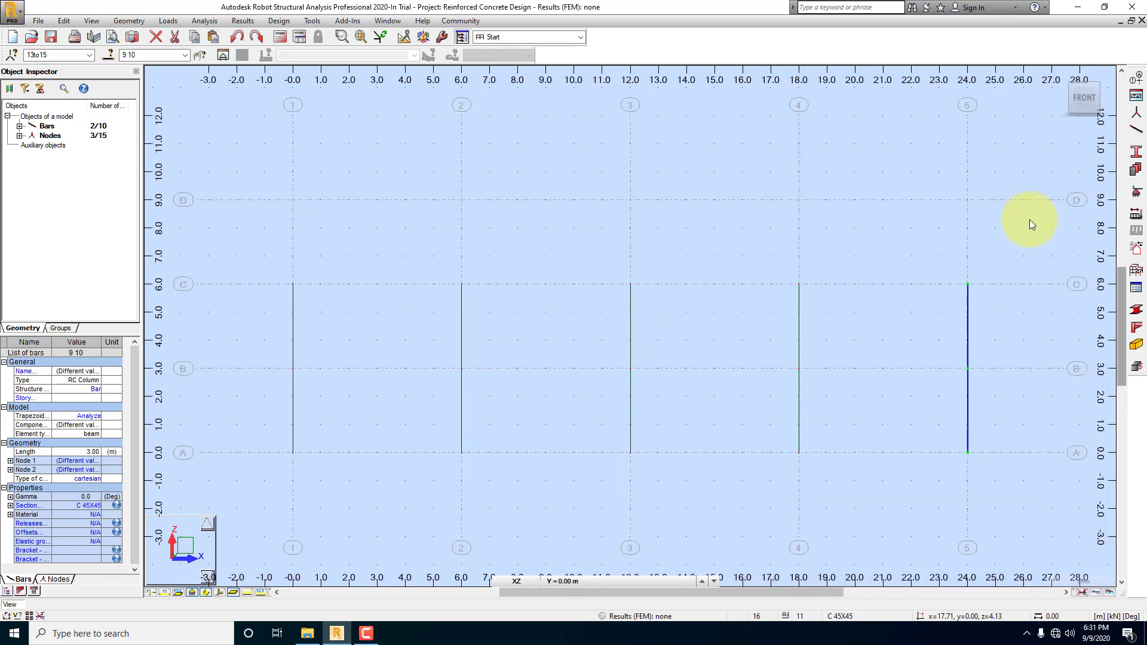
left_click(1137, 129)
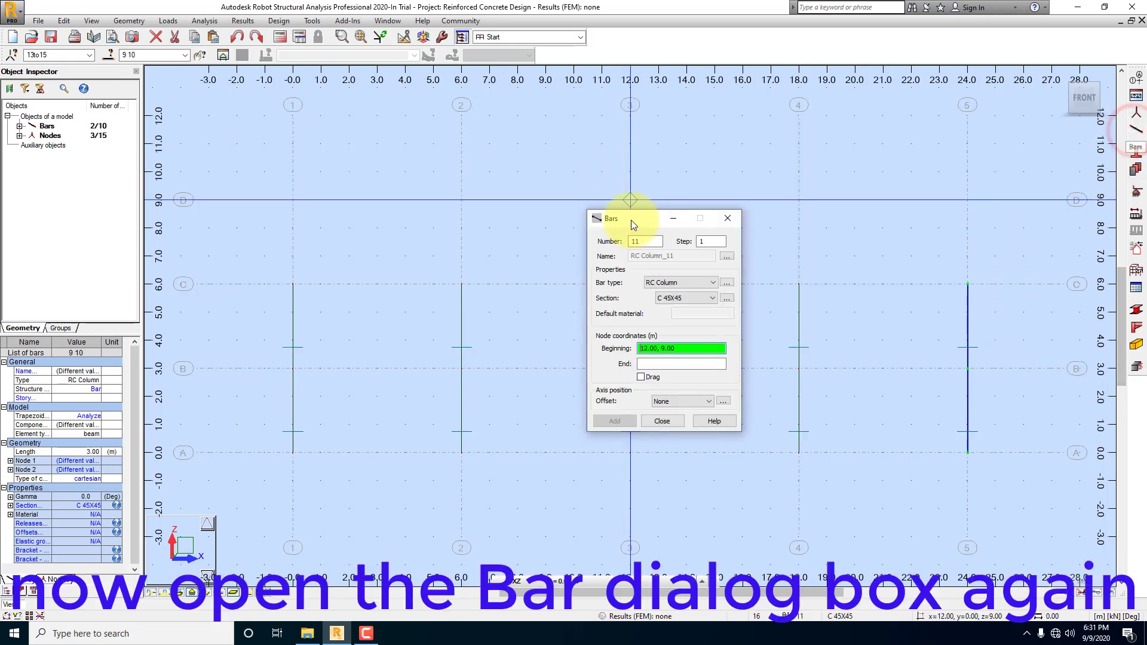
left_click(635, 208)
left_click_drag(484, 78, 524, 73)
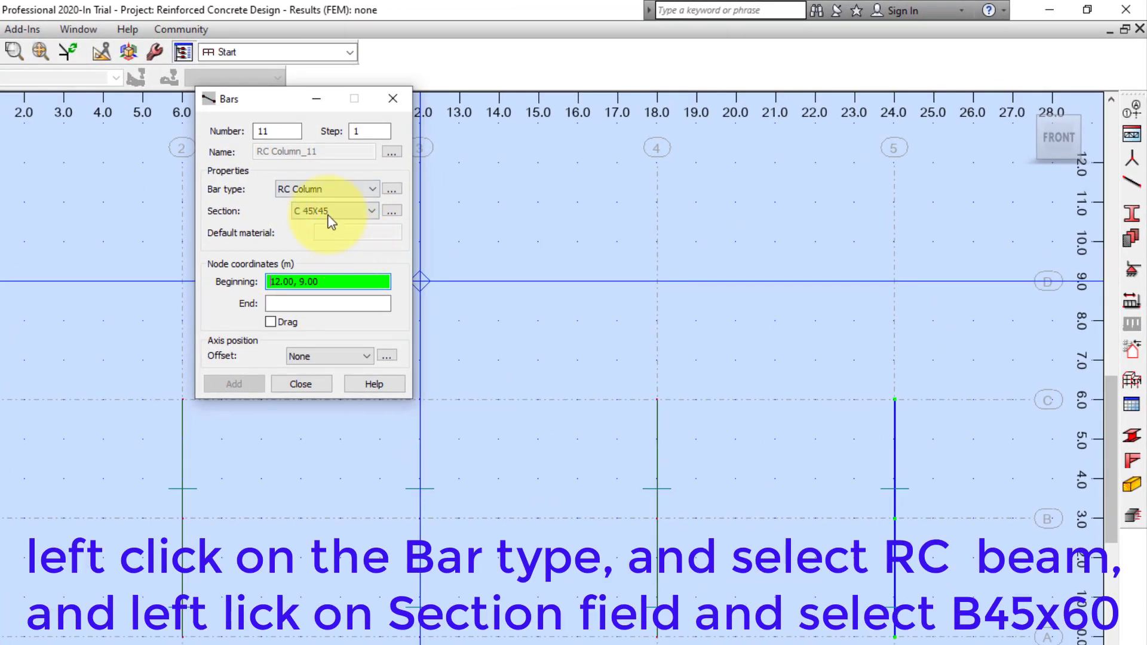
- Set the new bar's type to RC Beam with section B 45x60
left_click(303, 187)
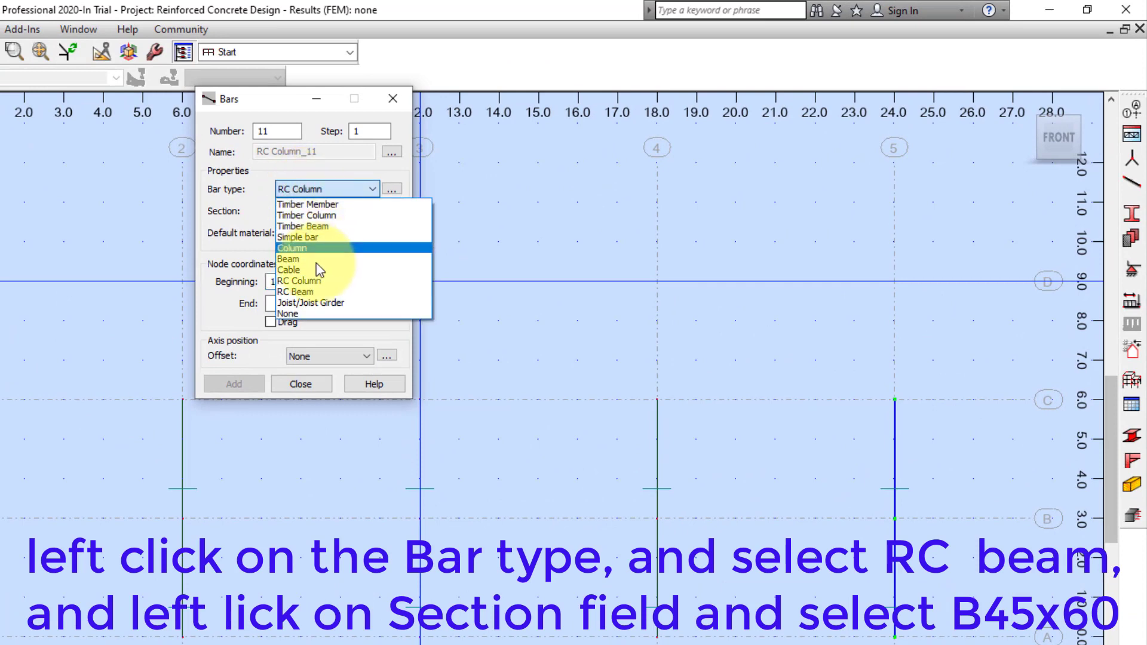
left_click(299, 292)
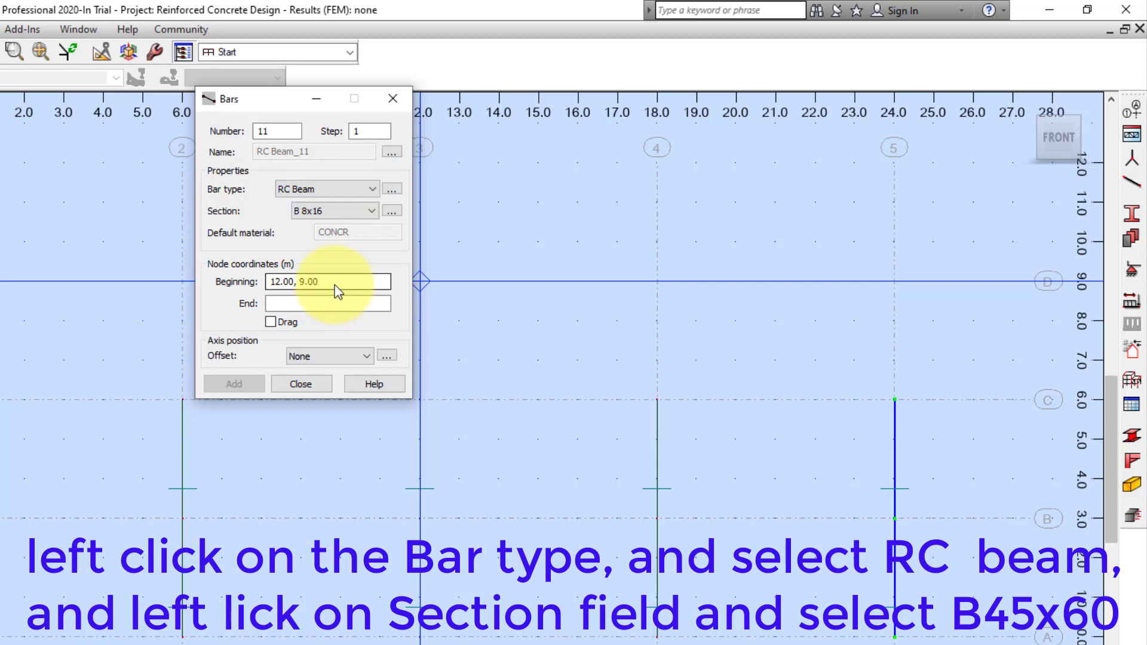
left_click(367, 212)
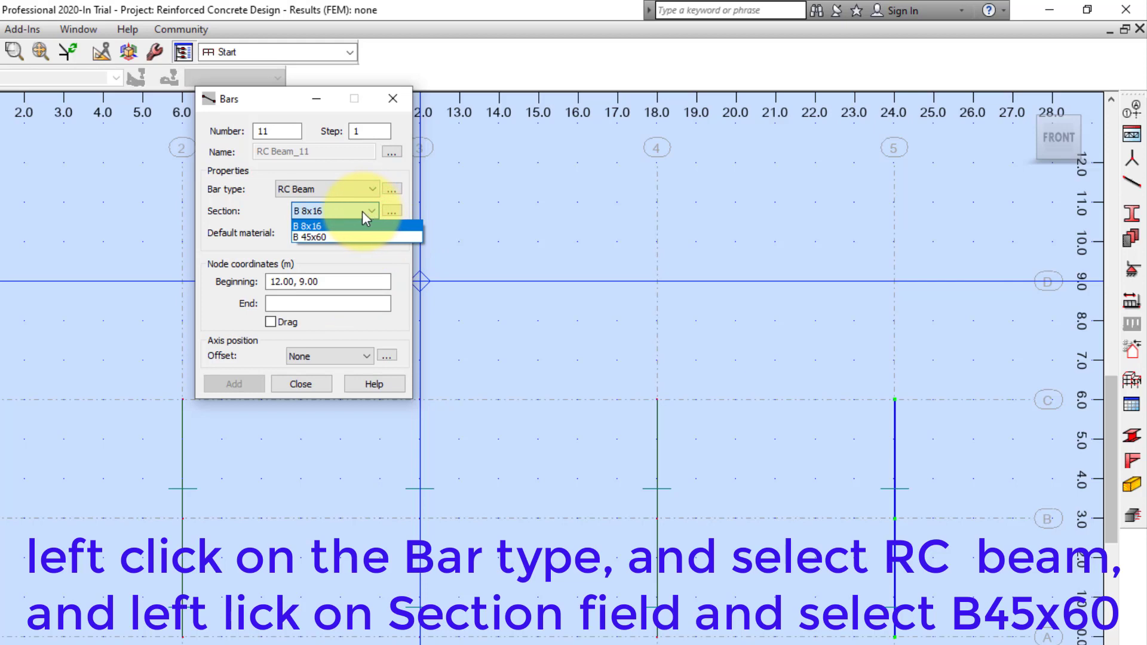
left_click(328, 236)
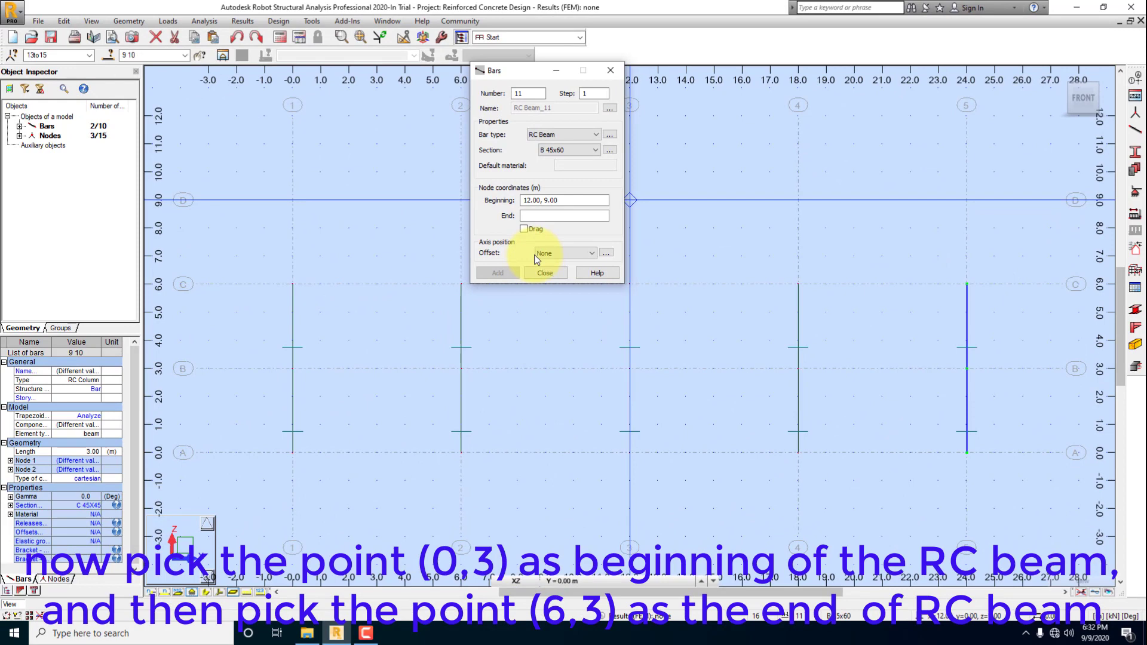
- Draw four beam spans at y=3 m: 0–6, 6–12, 12–18 and 18–24 m, then close Bars
left_click(288, 371)
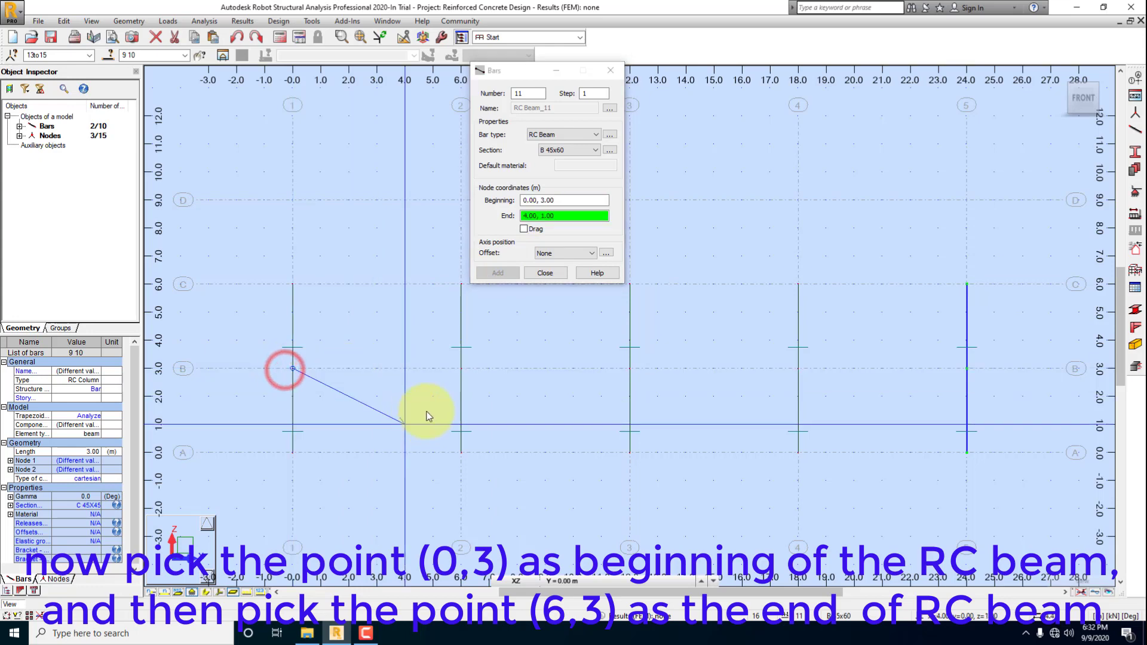
left_click(460, 370)
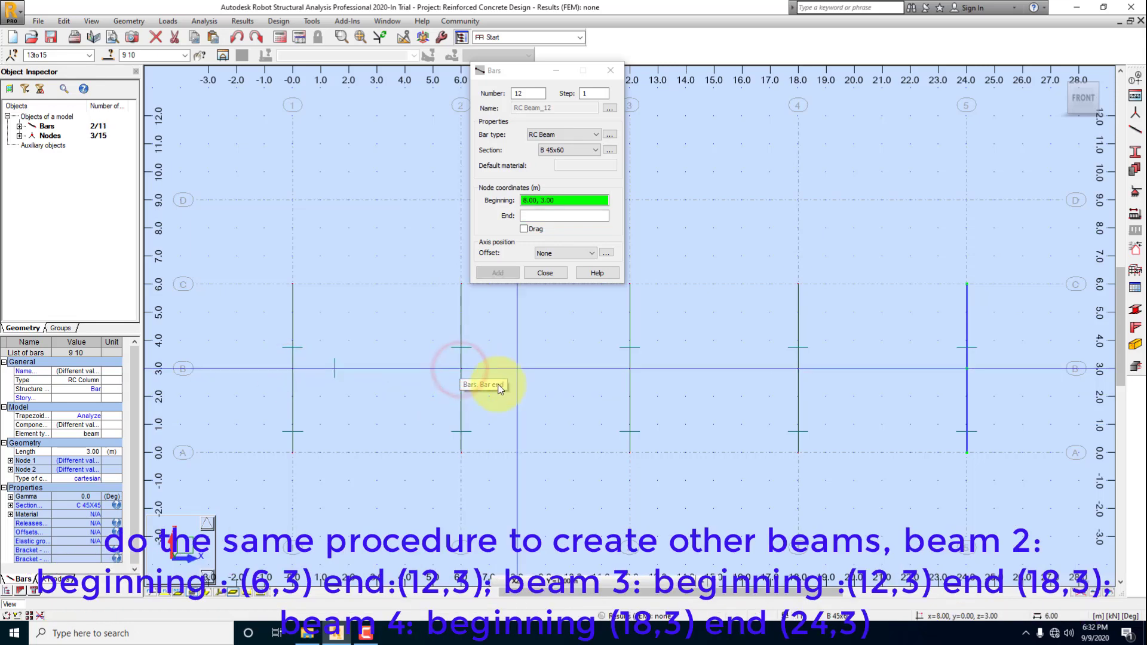
left_click(460, 369)
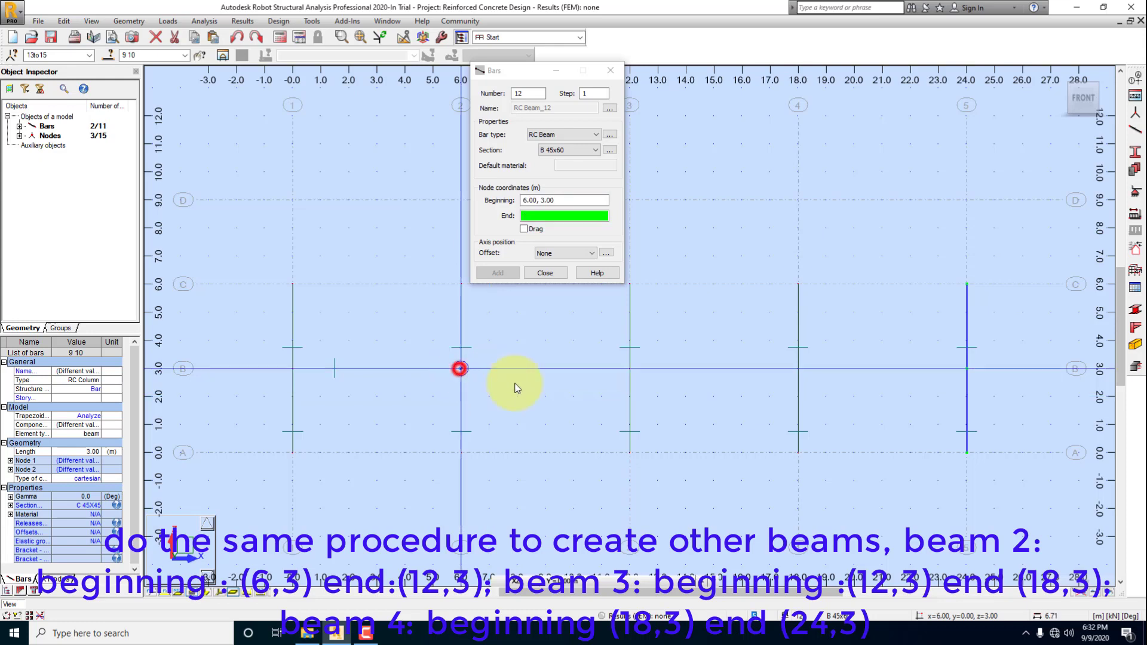
left_click(629, 370)
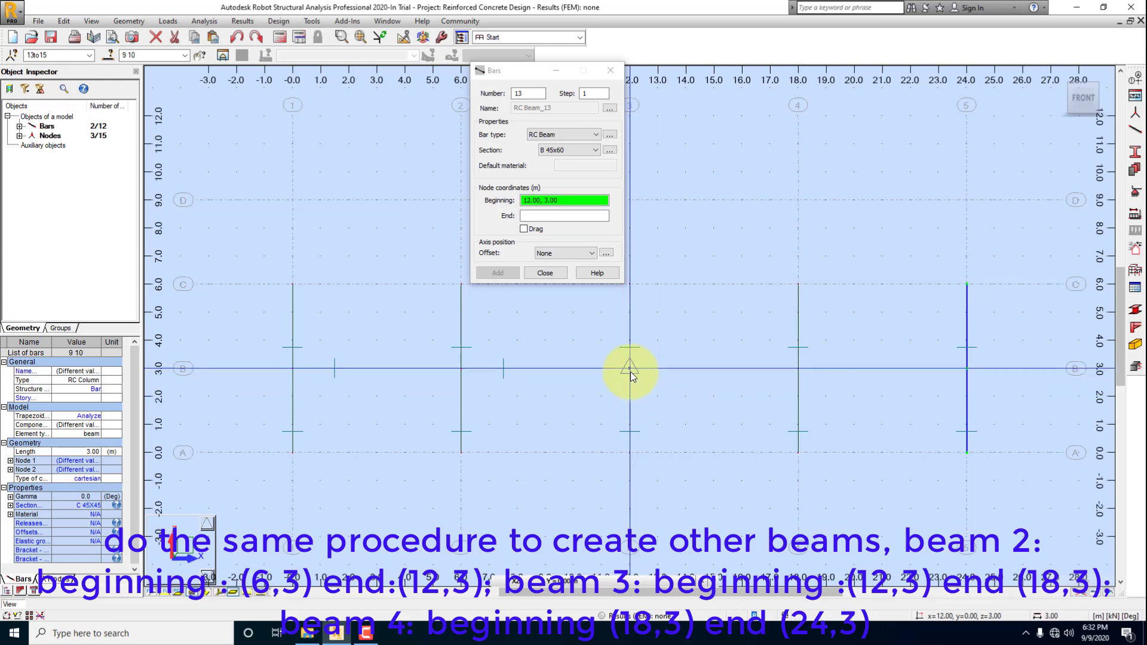
left_click(630, 371)
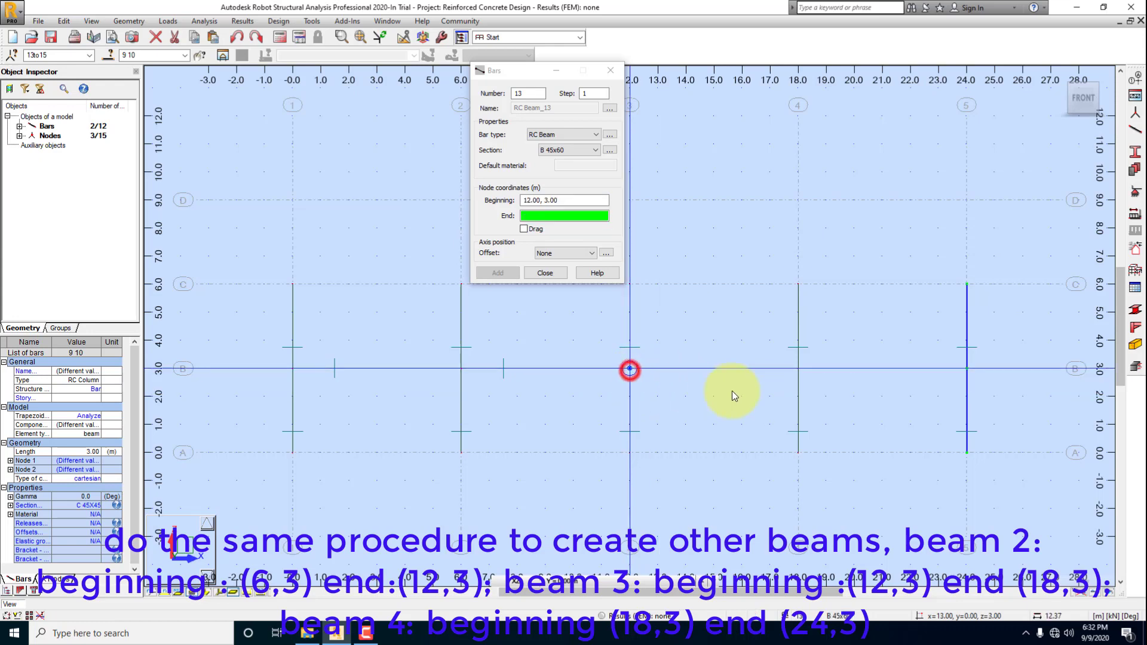
left_click(799, 370)
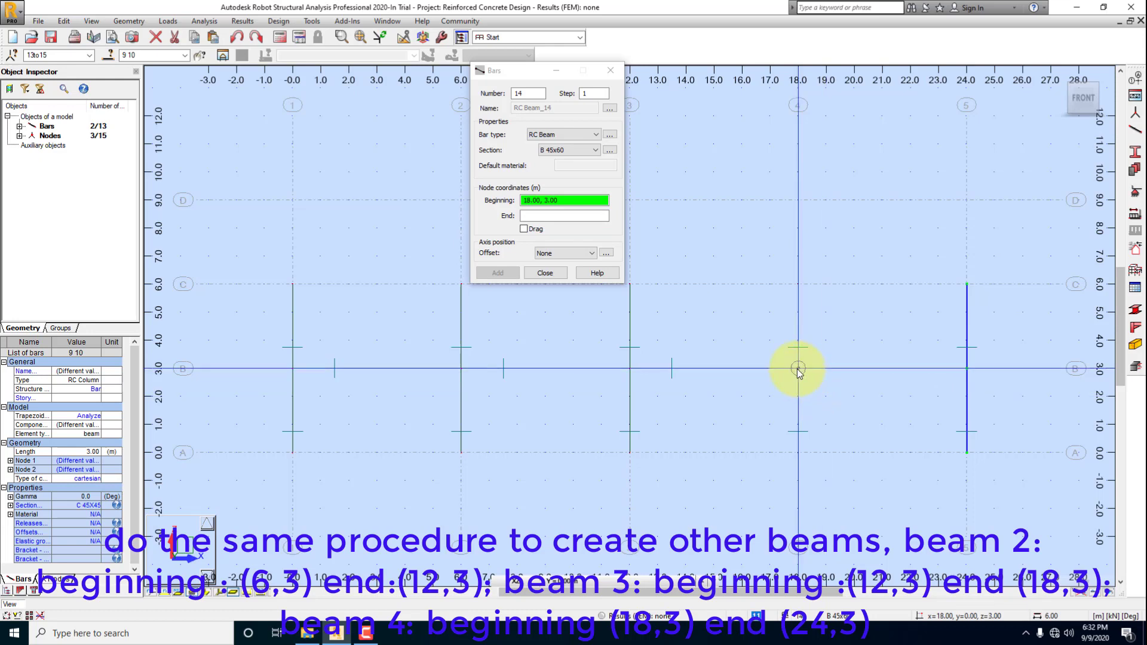
left_click(799, 369)
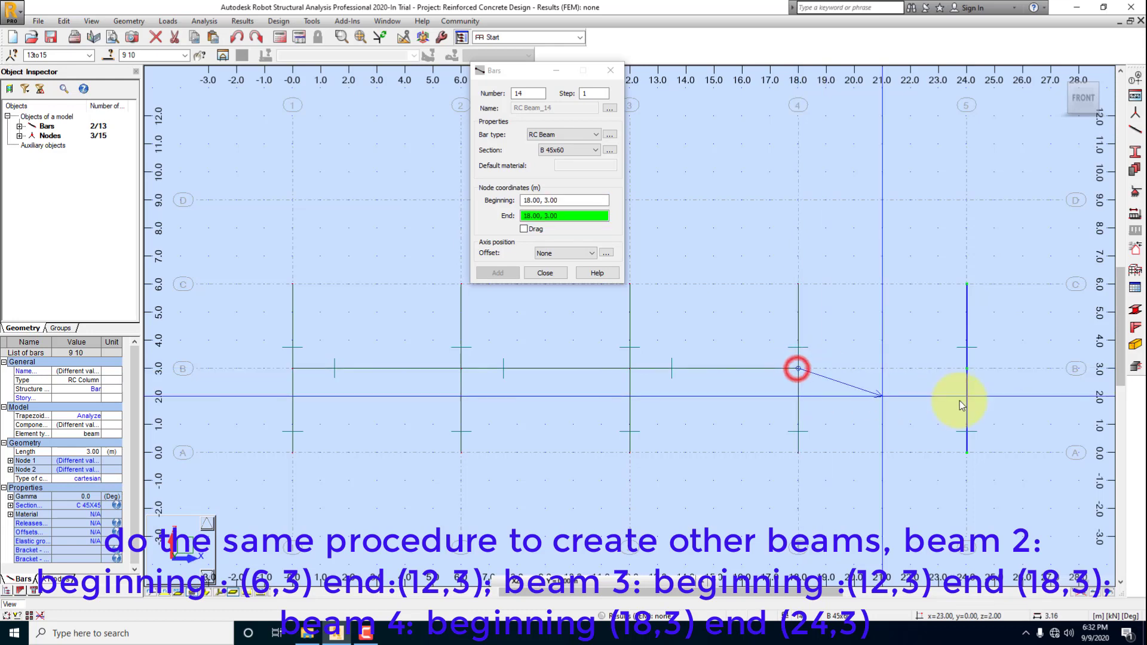
left_click(968, 370)
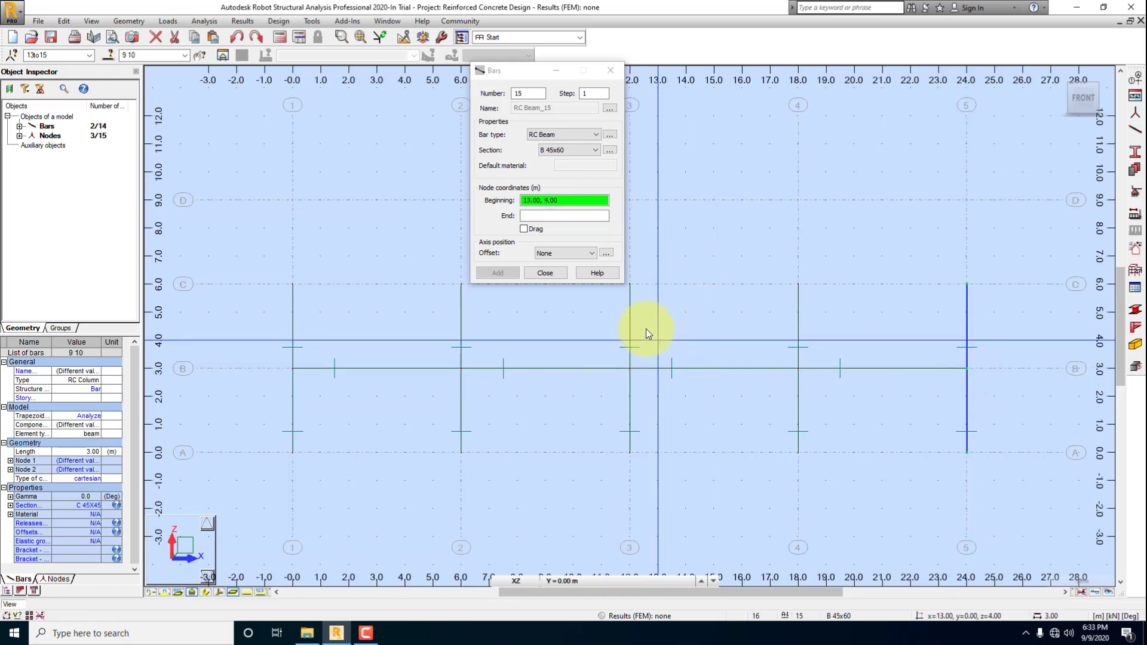
left_click(544, 274)
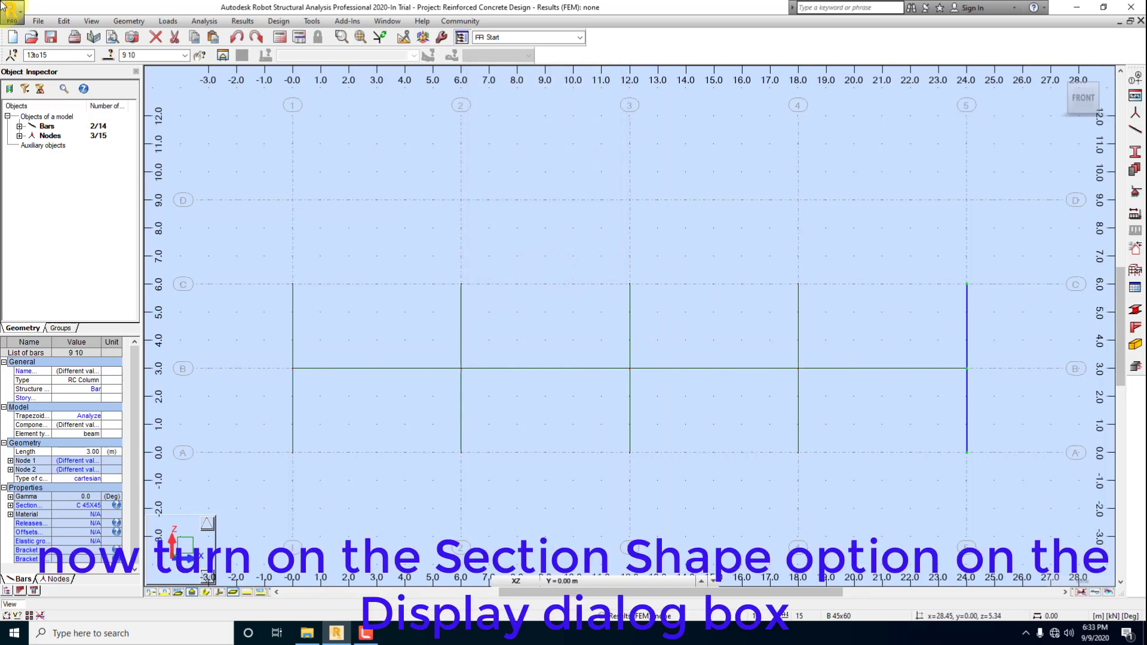
- Enable 'Section - shape' in the Display settings and apply it to all bars
left_click(90, 21)
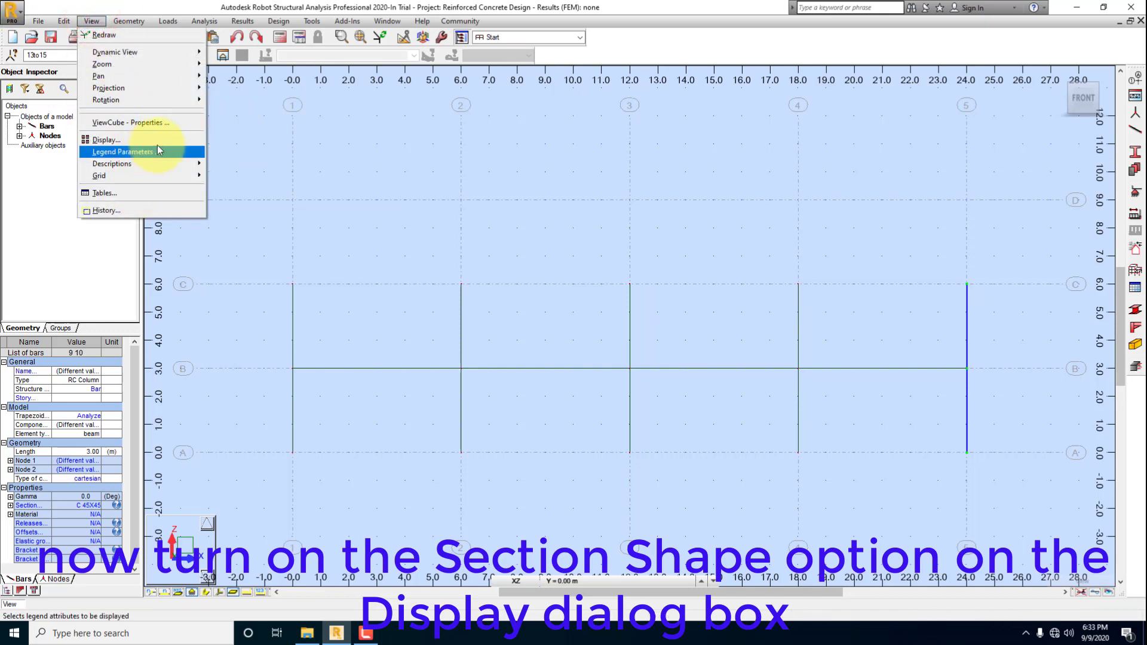
left_click(123, 142)
left_click_drag(202, 104, 326, 52)
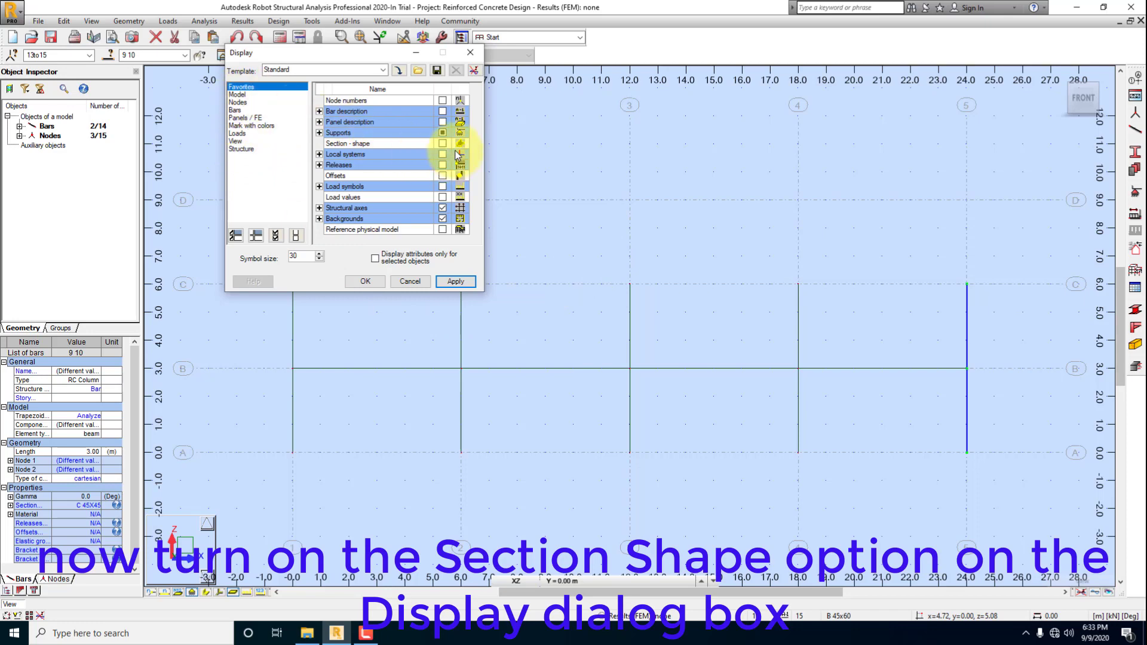
left_click(443, 144)
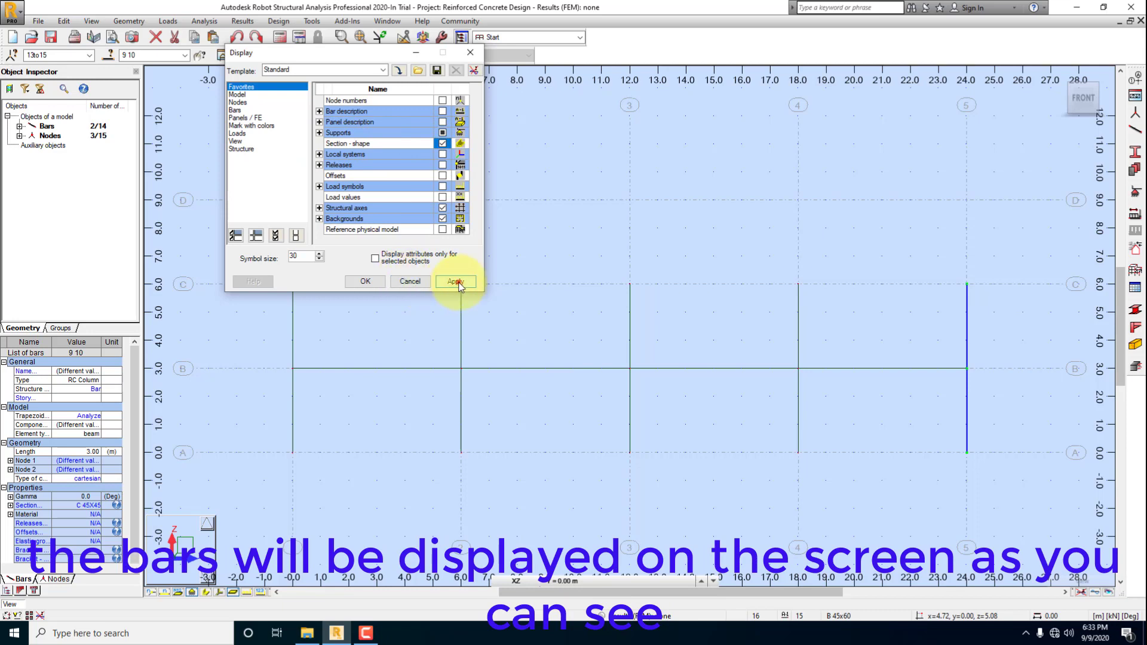
left_click(455, 282)
left_click(366, 285)
- Deselect the bars and orbit to a 3D view of the five columns and beam
left_click(546, 307)
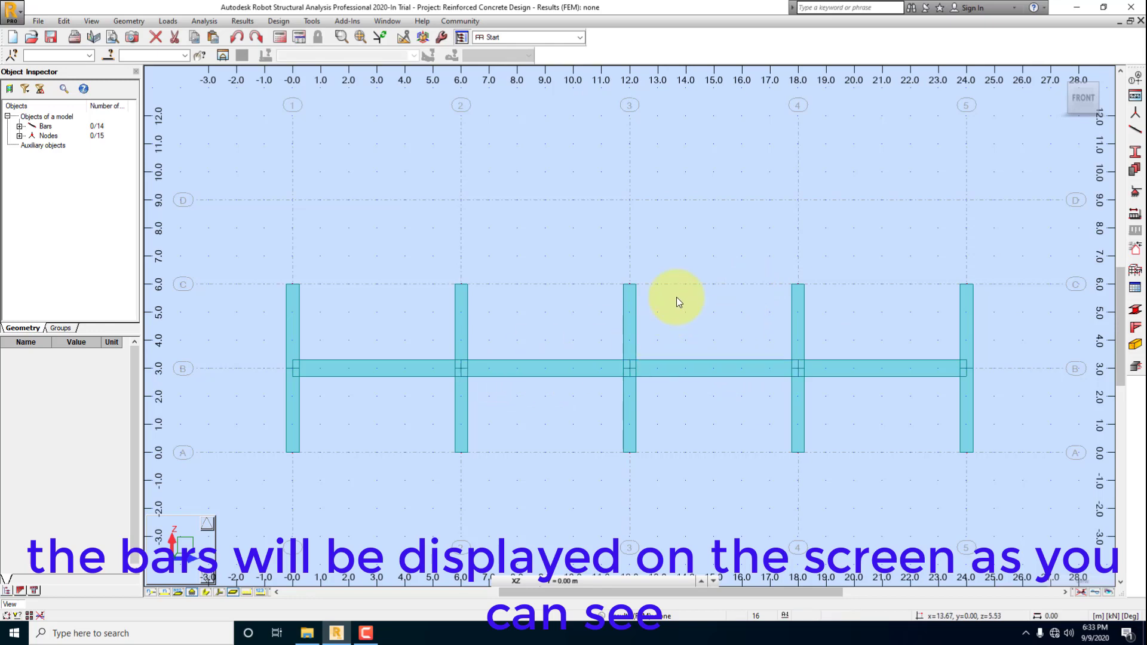
middle_click_drag(697, 320, 747, 378, "shift")
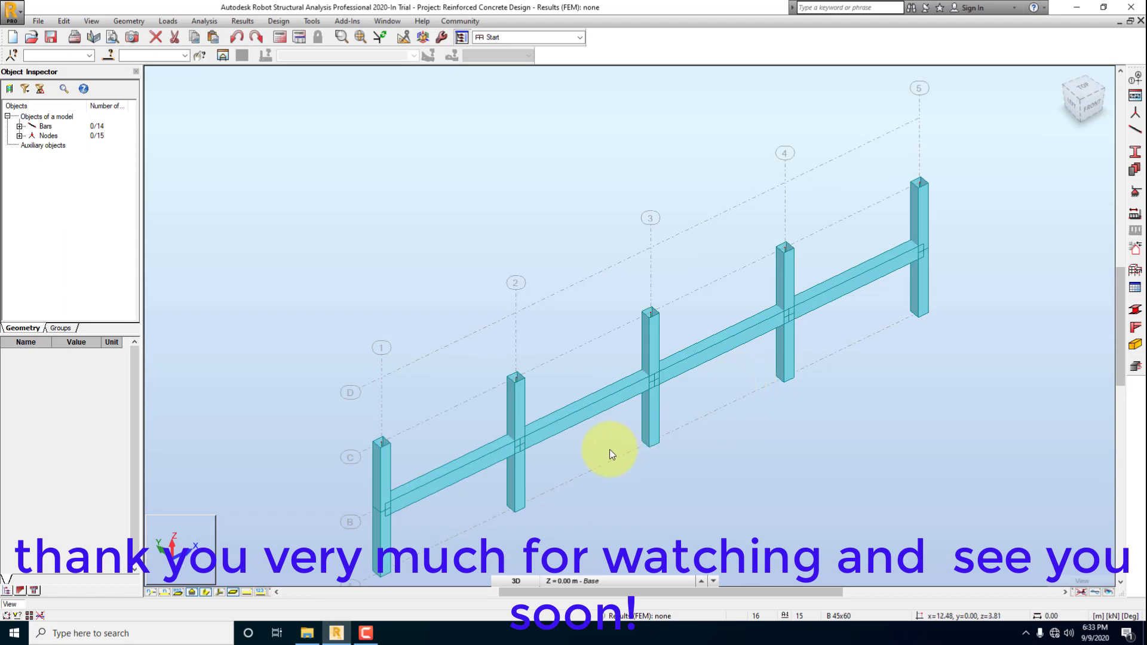